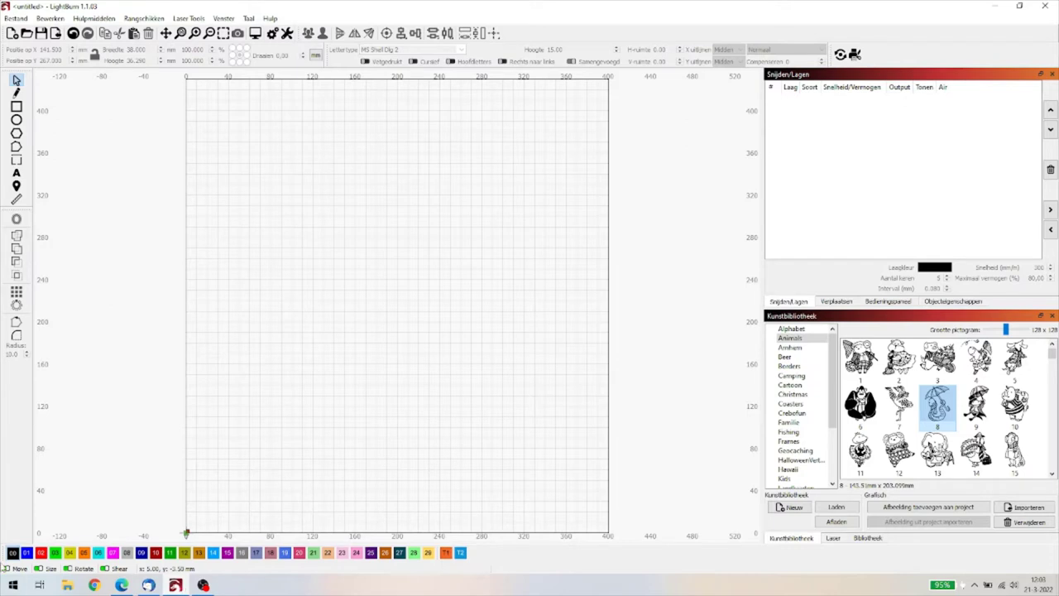
Draw a rectangle about 45.5 × 43.5 mm in the upper-left part of the work area and select it
left_click(16, 106)
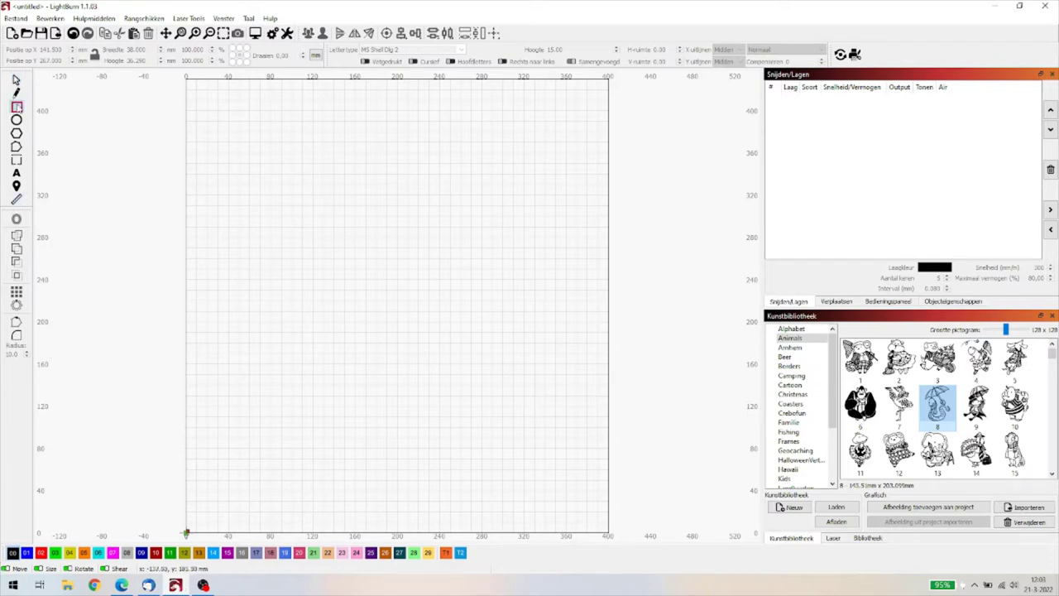
mouse_move(235, 207)
left_mouse_down()
mouse_move(271, 257)
mouse_move(283, 253)
left_mouse_up()
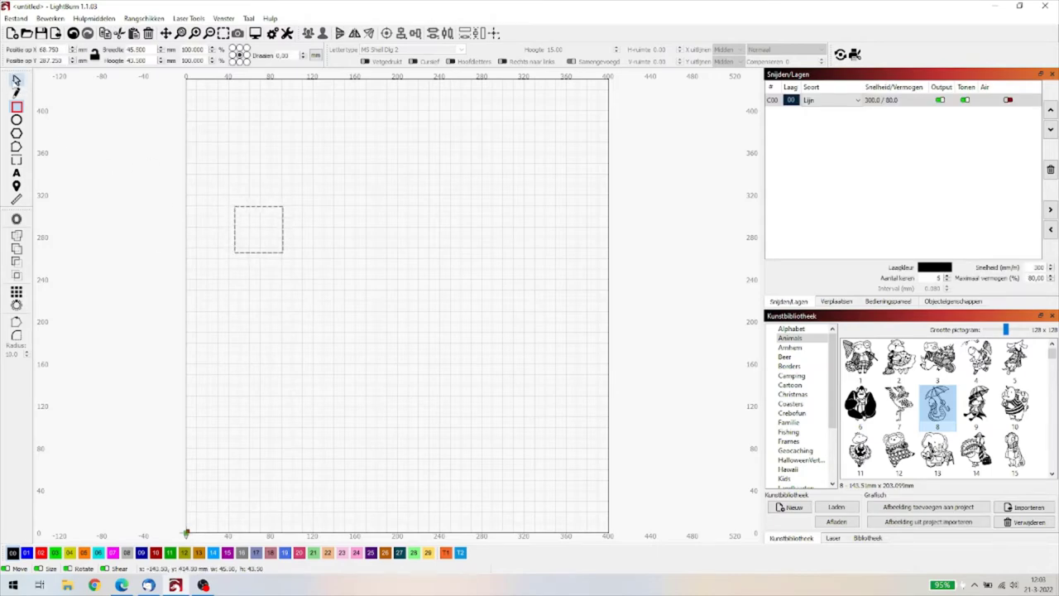
left_click(16, 79)
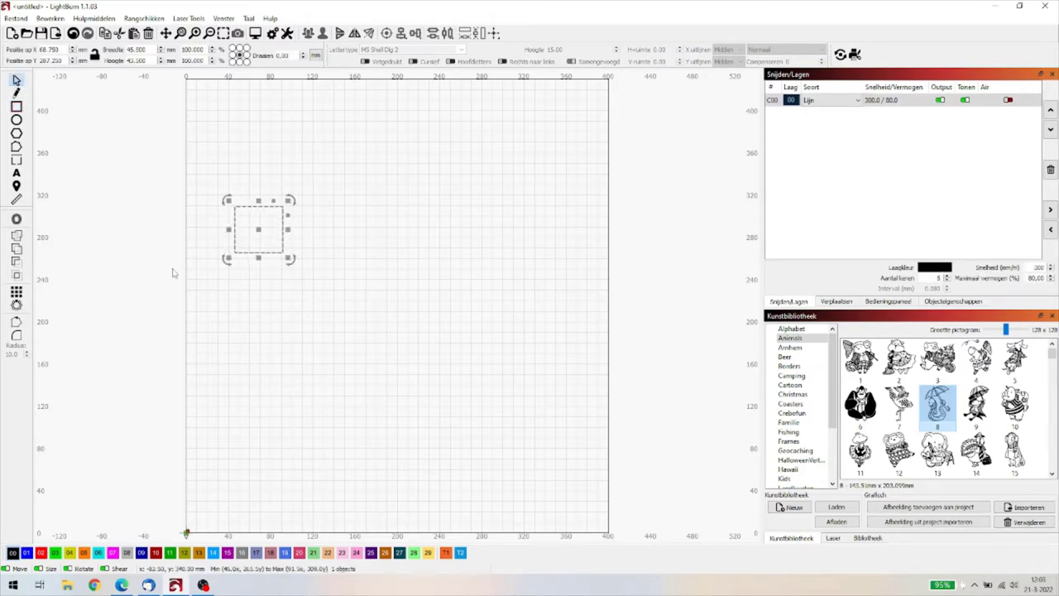
Create an ordinary grid array of the rectangle with 3 columns and 3 rows, with Create Virtual Array turned off
left_click(16, 291)
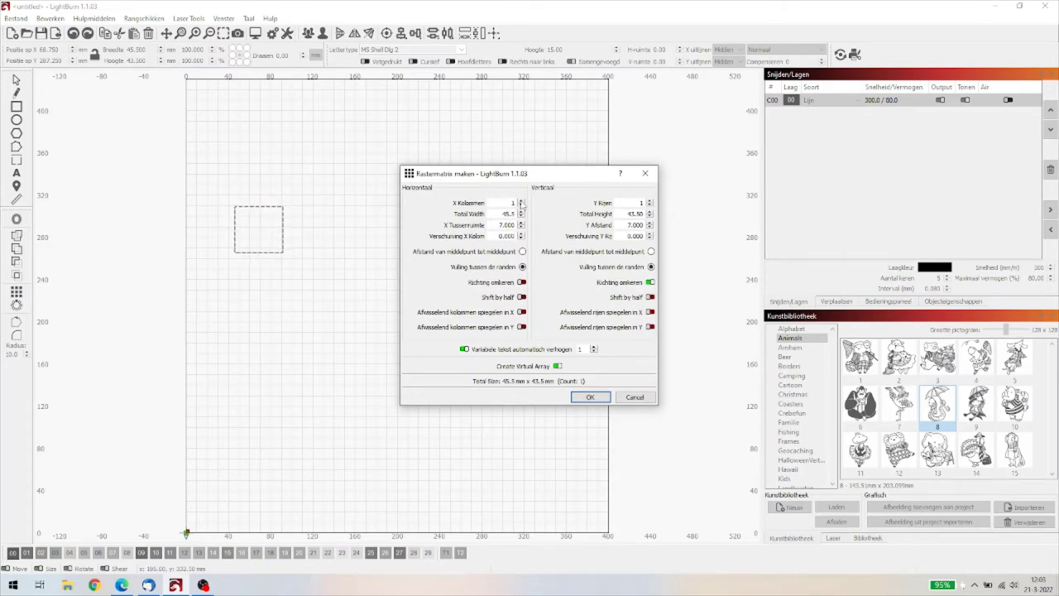
left_click(520, 200)
left_click(520, 200)
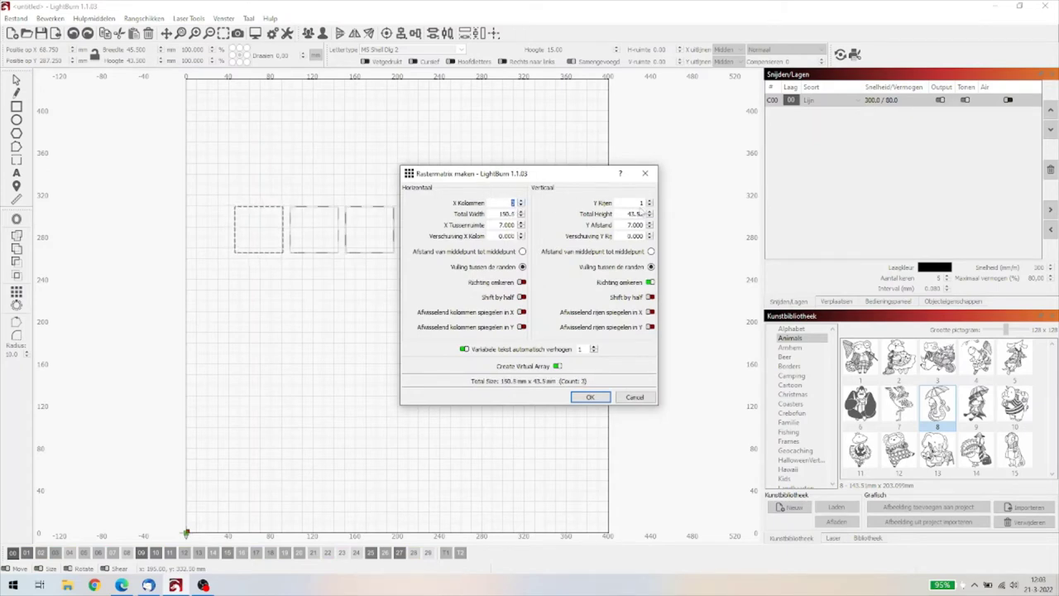
left_click(650, 201)
left_click(651, 200)
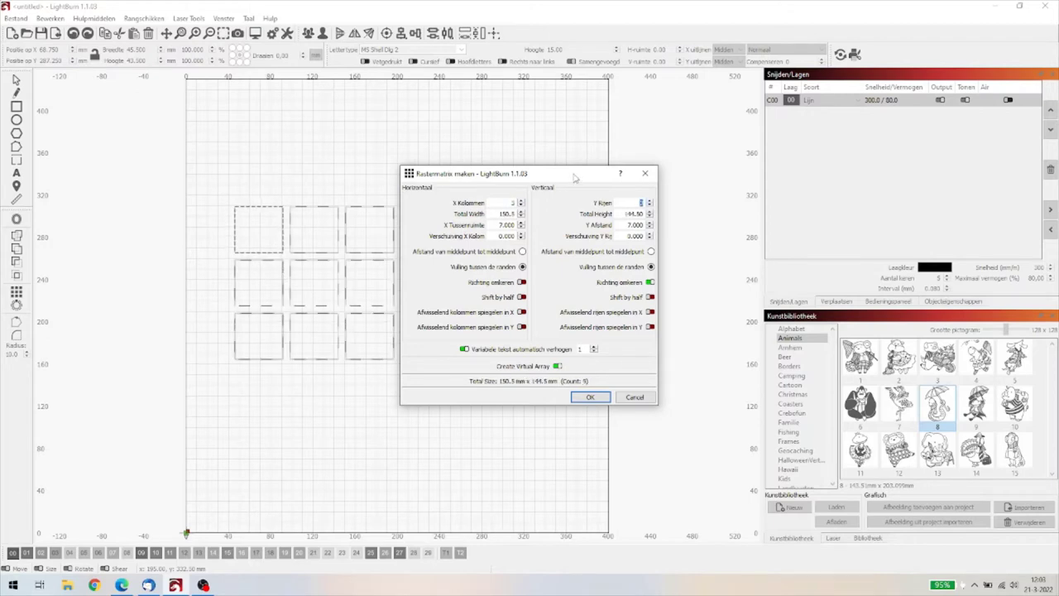
left_click_drag(575, 176, 631, 175)
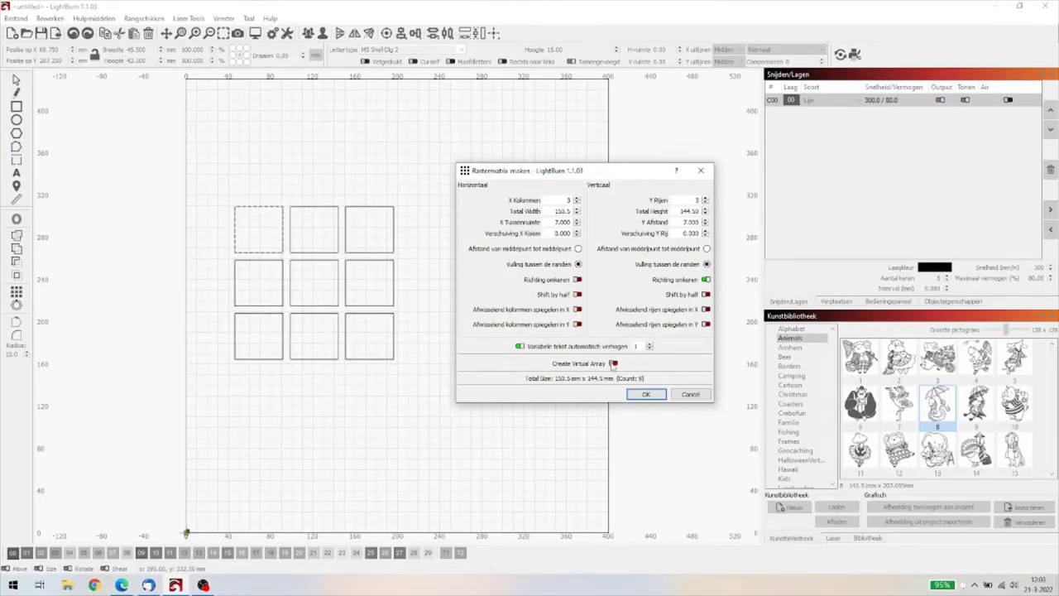
left_click(646, 394)
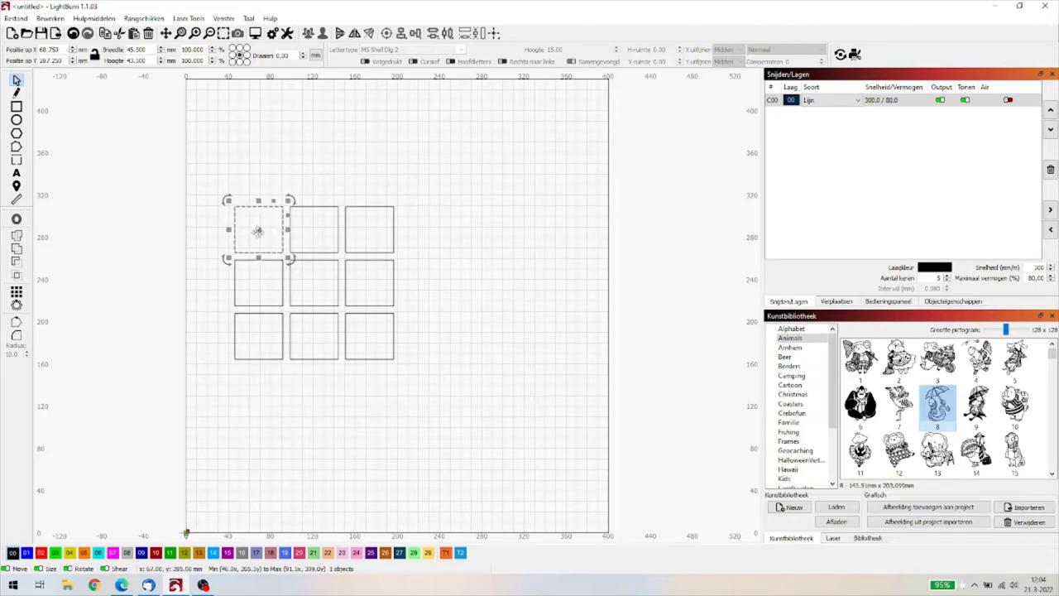
Move the original rectangle up out of the grid and undo the move
left_click_drag(258, 231, 253, 160)
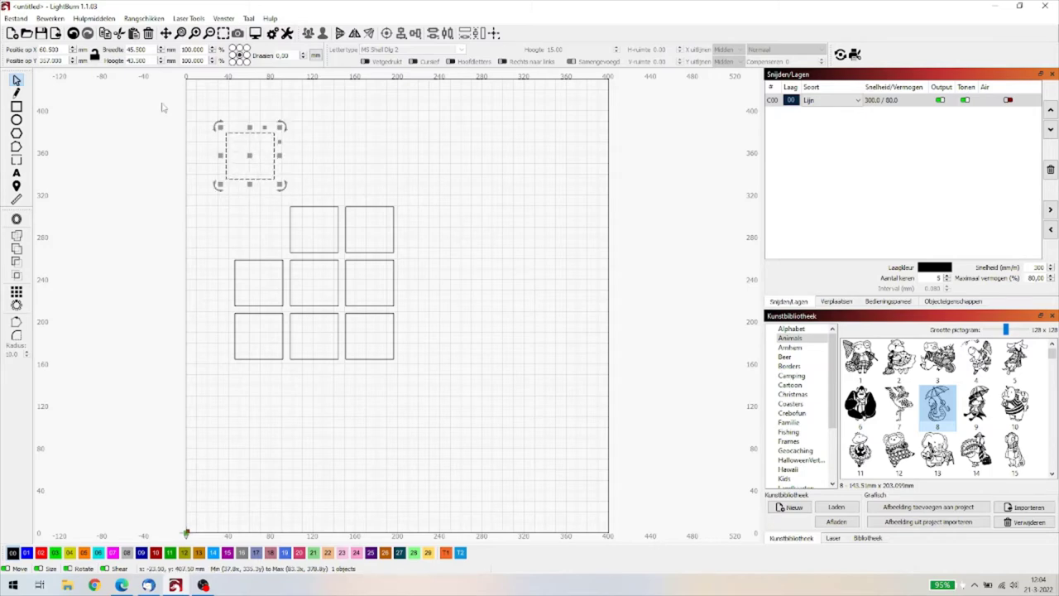
left_click(73, 33)
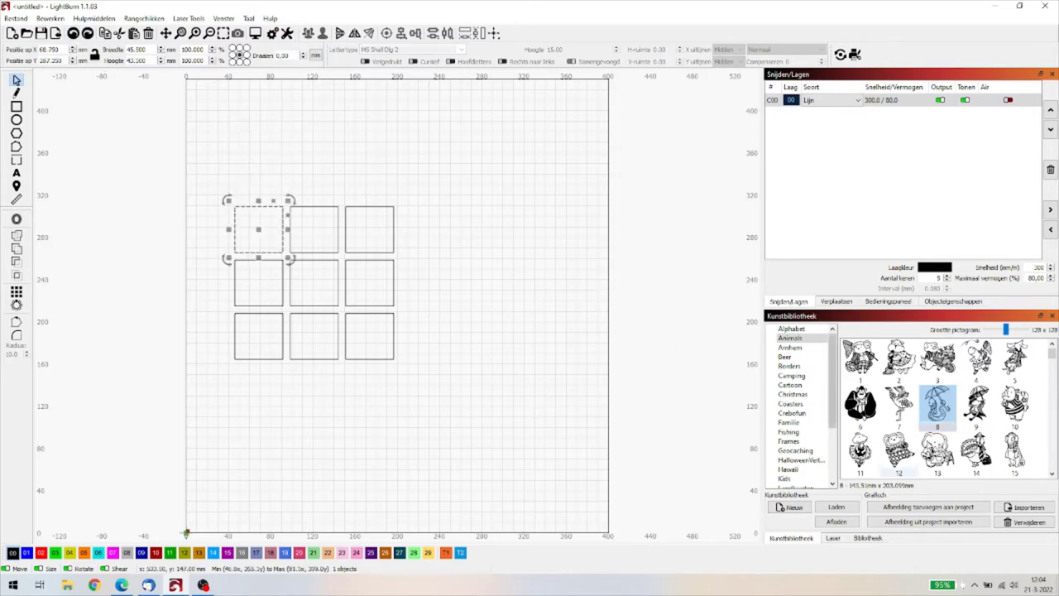
Place turkey image 14 from the Animals art library in the first rectangle at about 37 × 42 mm and copy it into the second rectangle
left_click(977, 454)
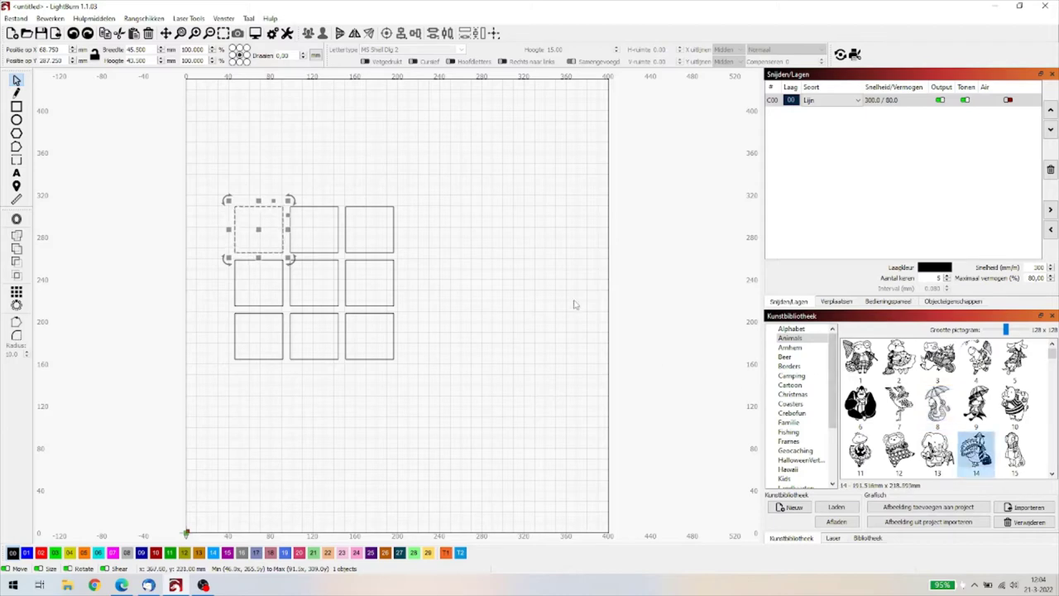
left_click_drag(963, 447, 552, 339)
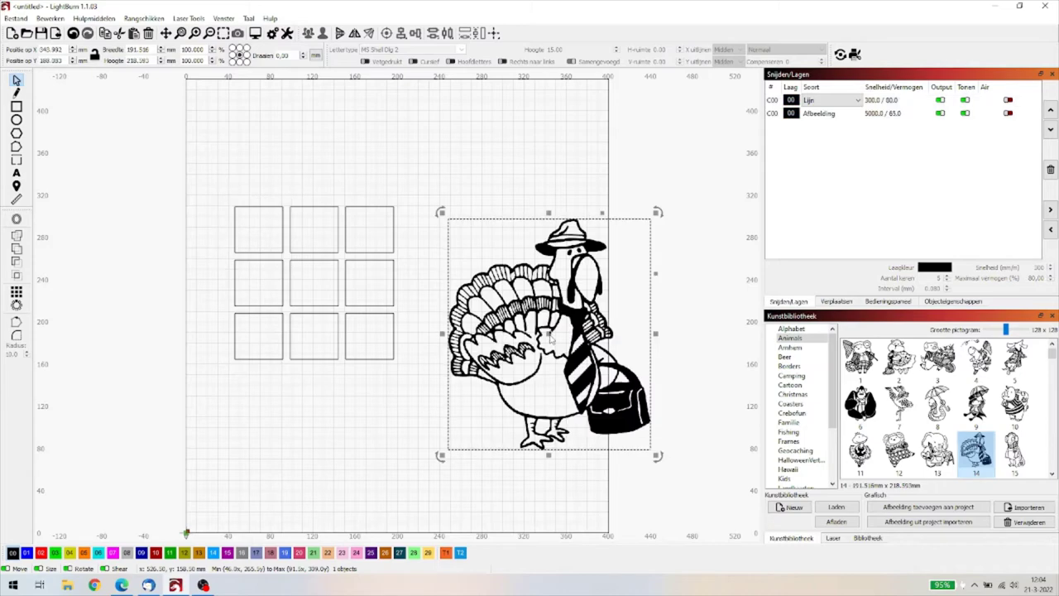
left_click_drag(441, 212, 257, 230)
left_click(629, 422)
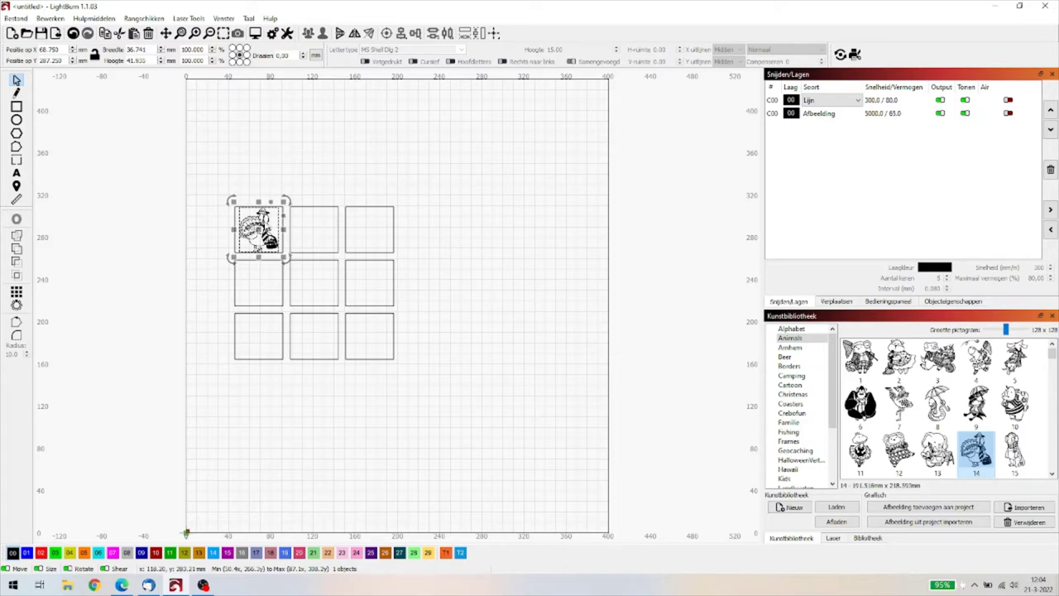
left_click_drag(267, 230, 314, 231)
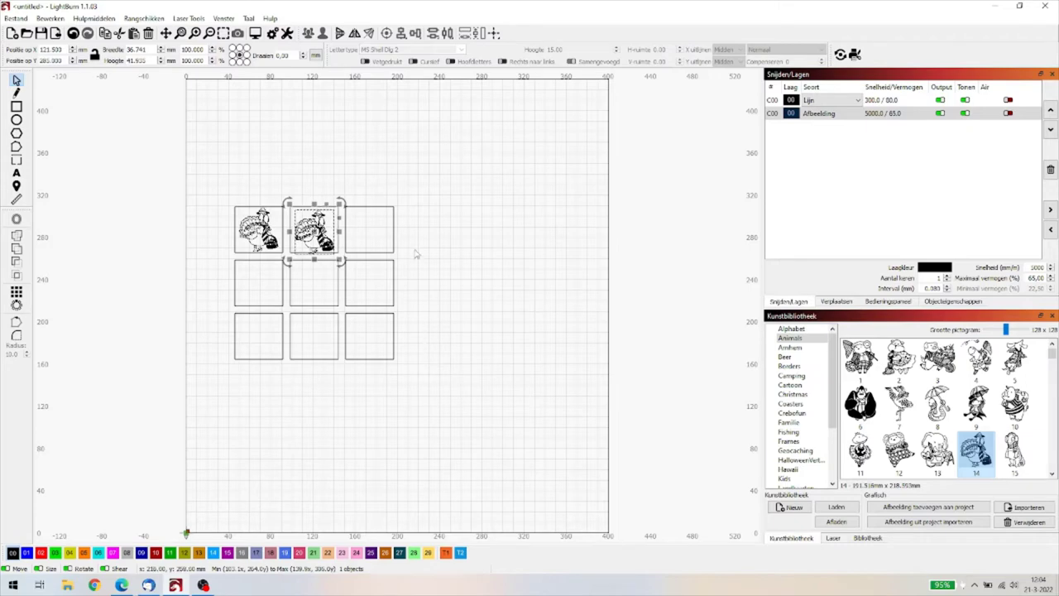
Delete all rectangles and turkey images from the work area
left_click(425, 396)
left_click_drag(425, 395, 219, 193)
key("Delete")
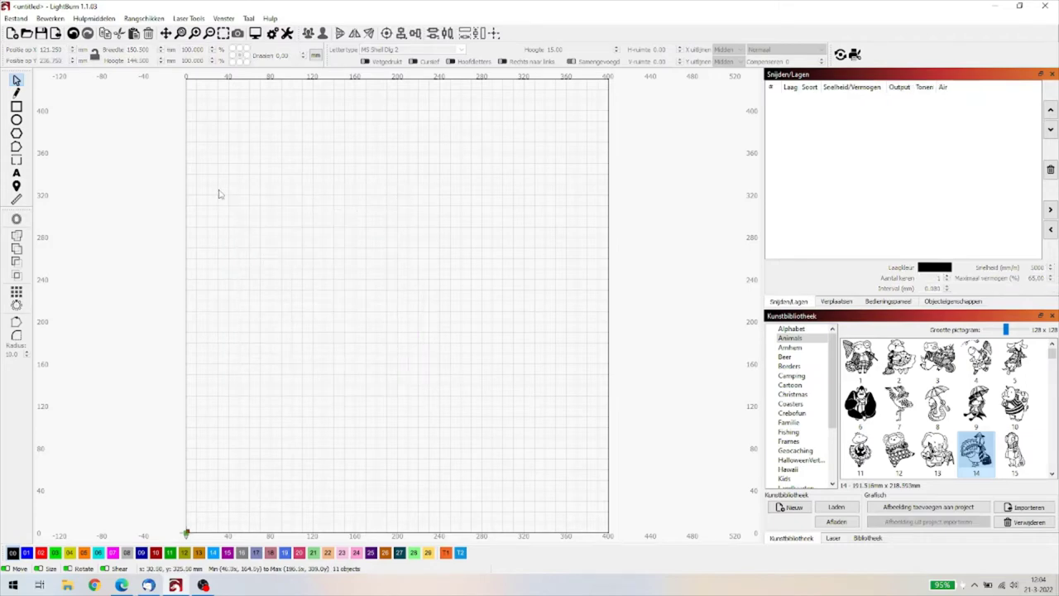
Draw a rectangle about 53 × 50.5 mm in the upper-left part of the empty work area and select it
left_click(16, 106)
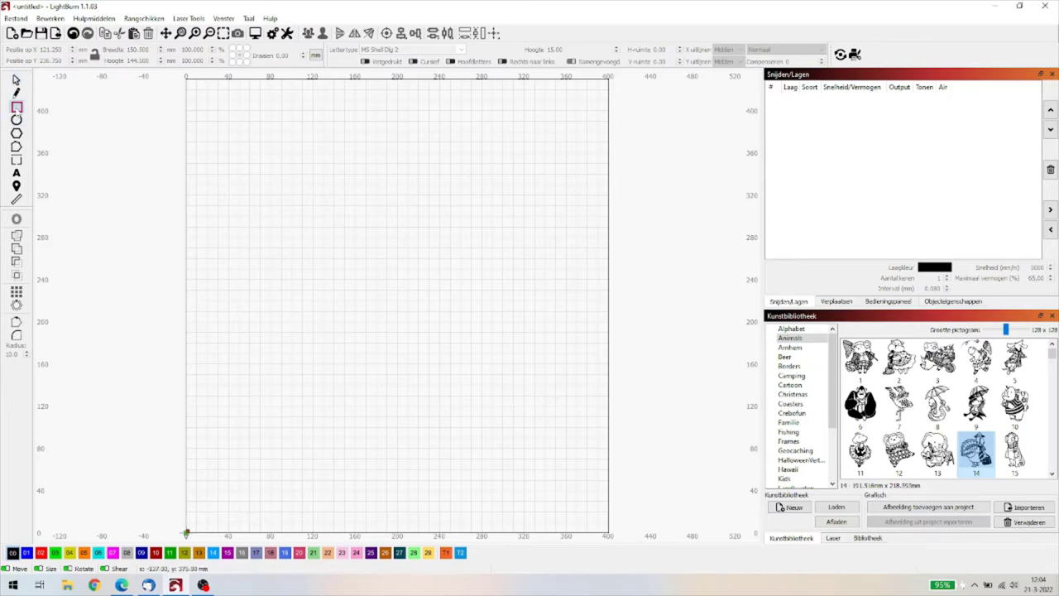
left_click_drag(253, 203, 308, 255)
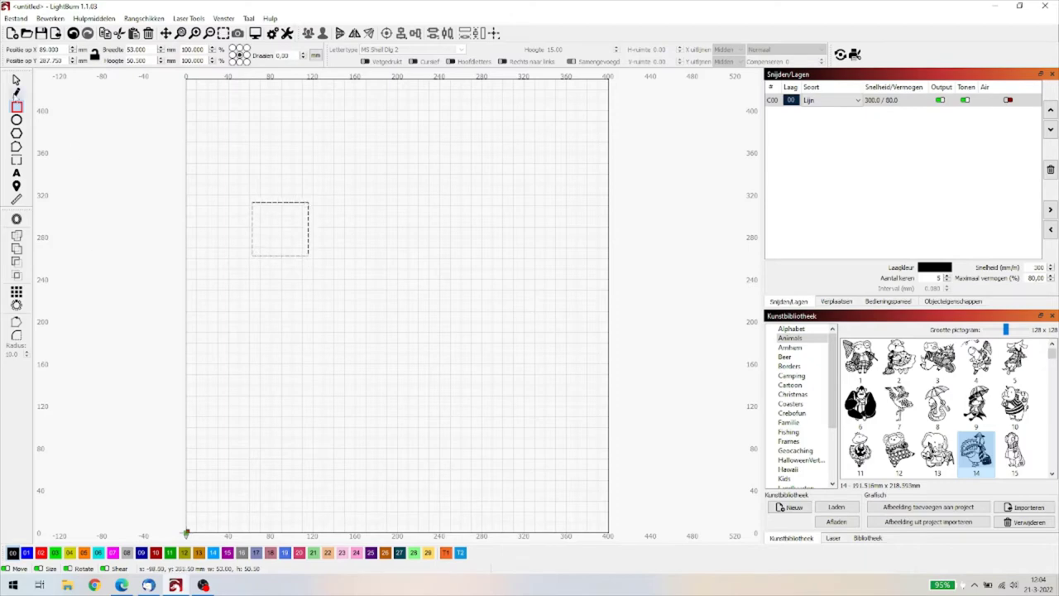
left_click(16, 81)
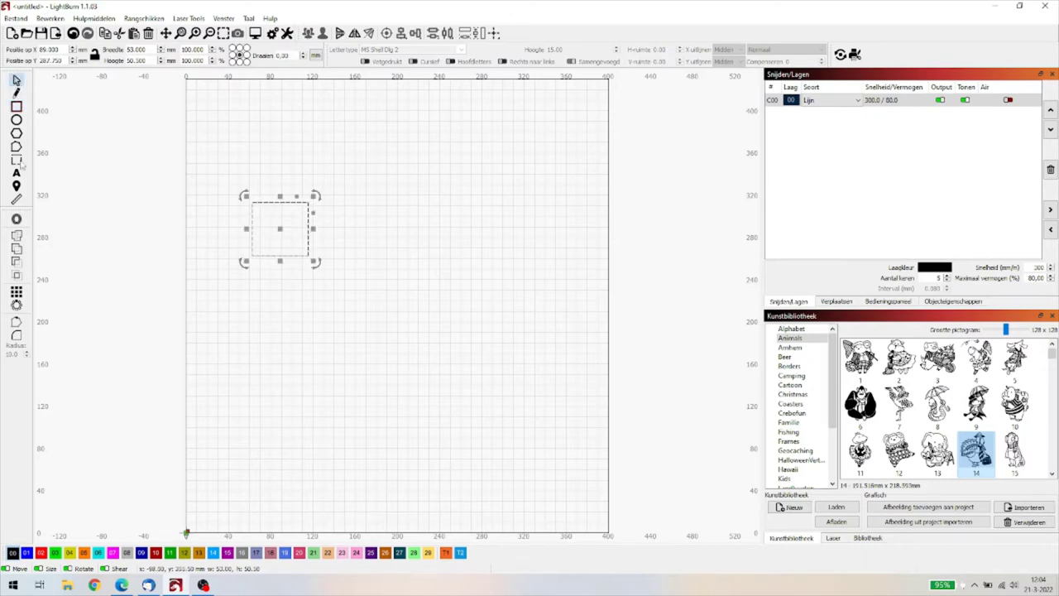
Create a virtual grid array of the rectangle with 3 columns and 3 rows
left_click(16, 291)
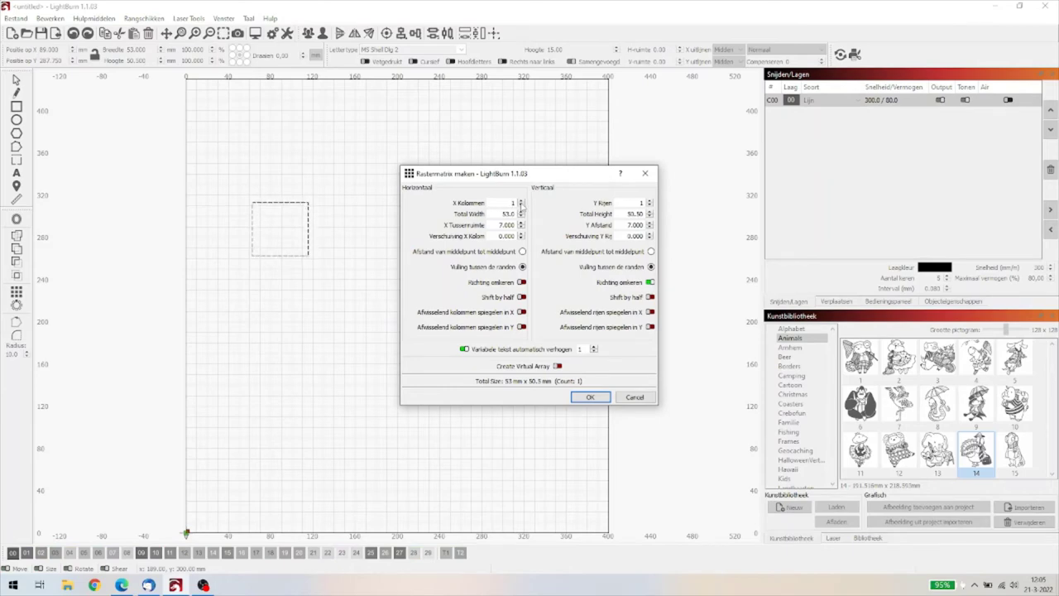
left_click(520, 201)
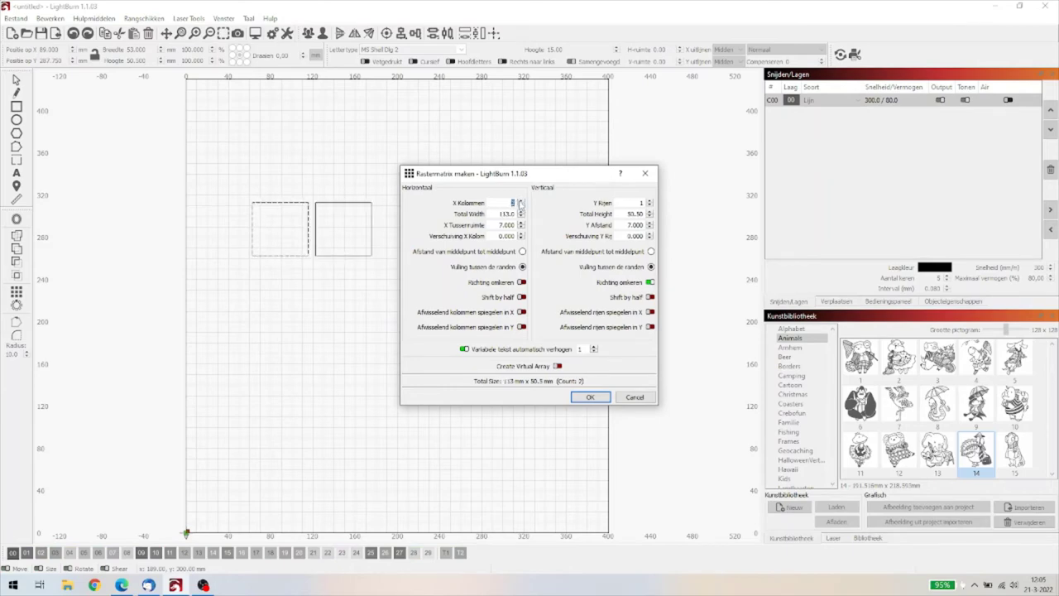
left_click(521, 201)
left_click(651, 202)
left_click(650, 201)
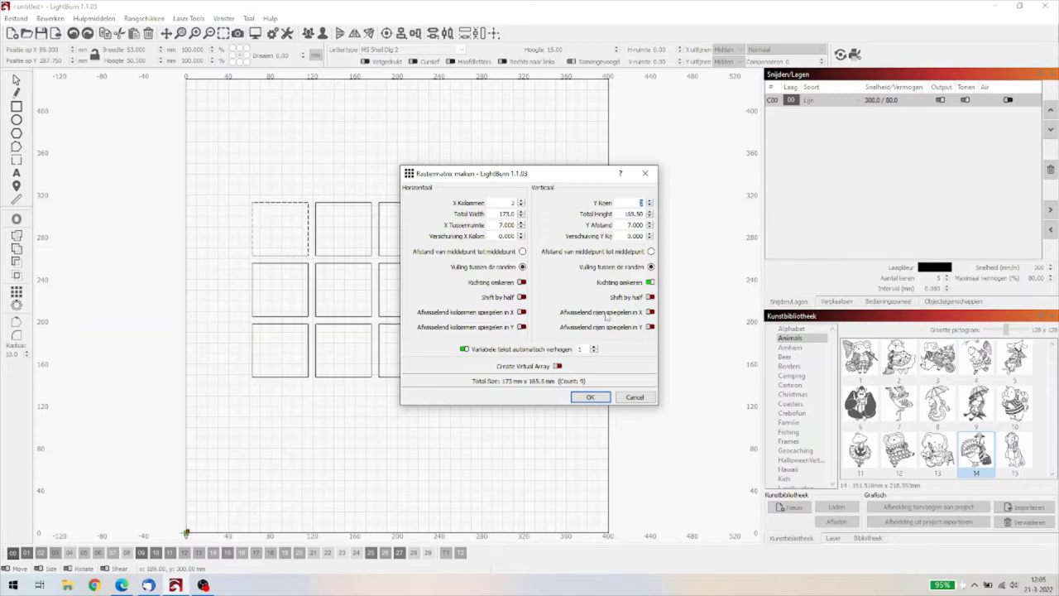
left_click(558, 366)
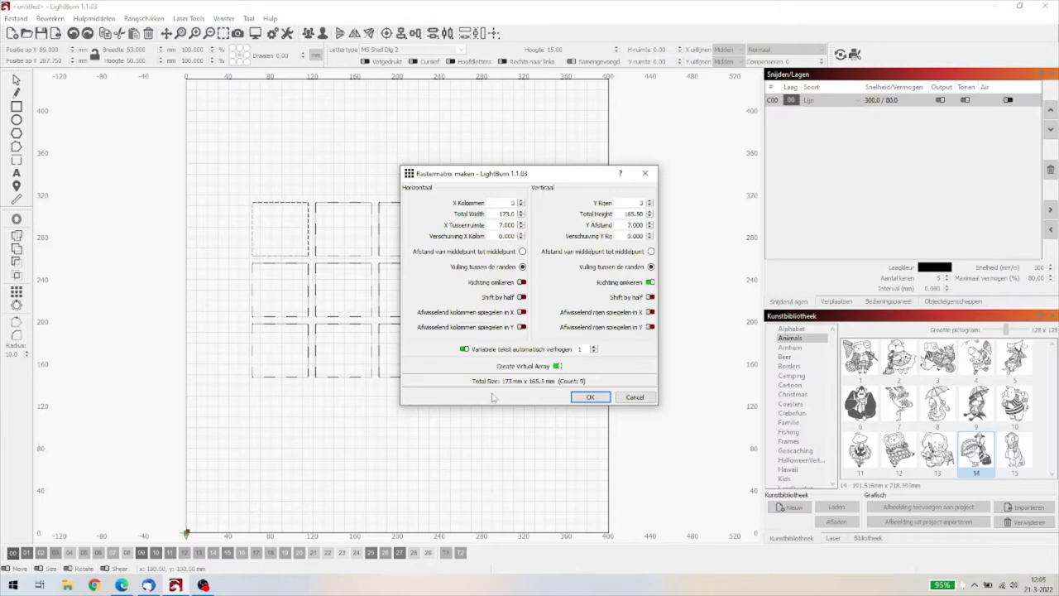
left_click(590, 397)
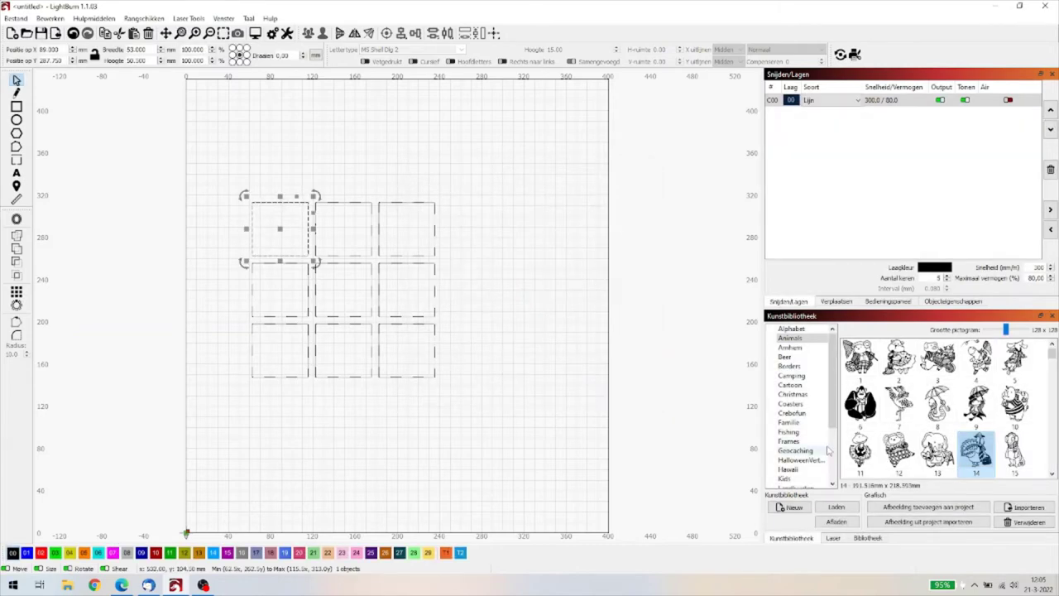
Insert turkey image 14 from the Animals art library and shrink it to about 28 × 32 mm, centred in the array's original rectangle
left_click_drag(977, 451, 556, 364)
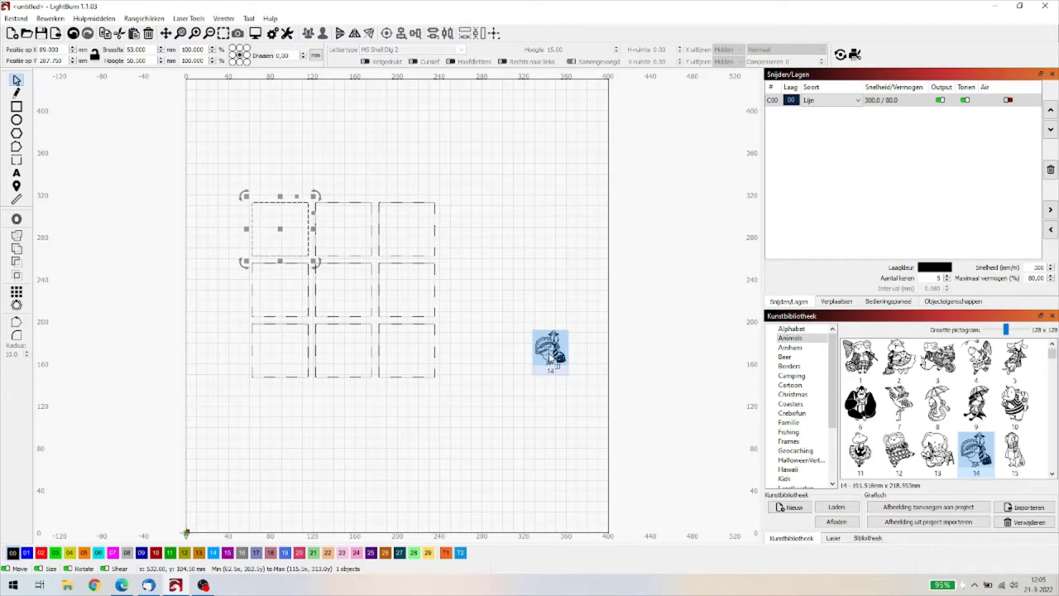
left_click_drag(550, 358, 546, 315)
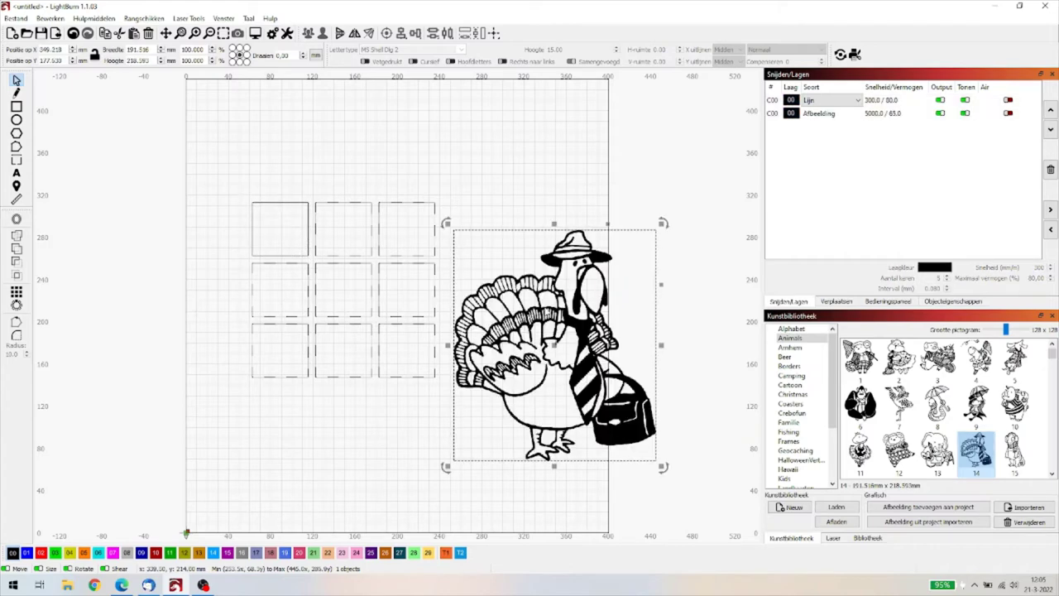
left_click_drag(445, 223, 278, 229)
left_click(228, 174)
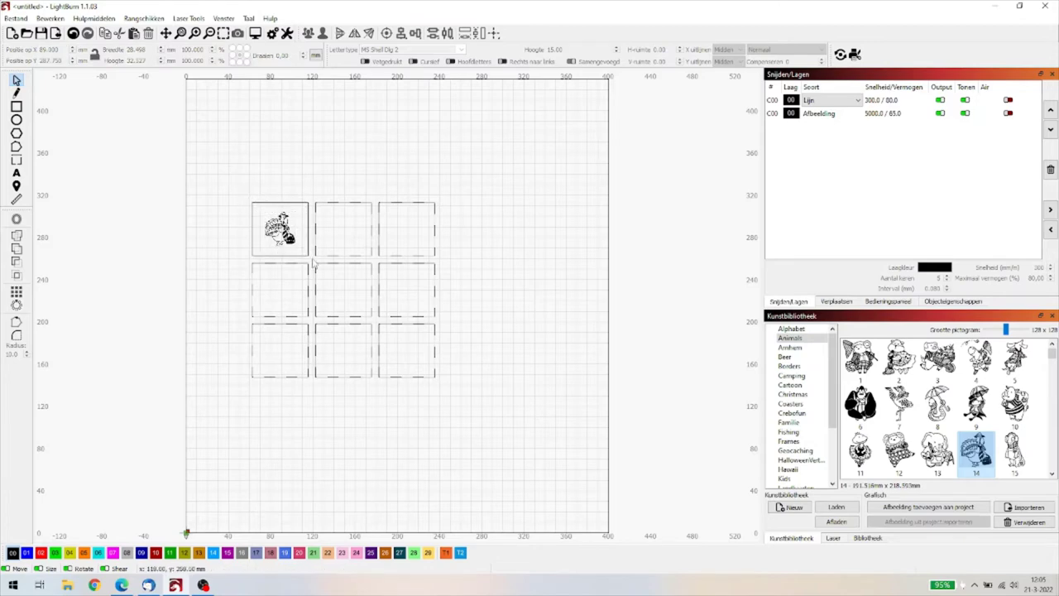
Select the turkey together with the original rectangle and add the image to the virtual array
left_click_drag(312, 263, 237, 197)
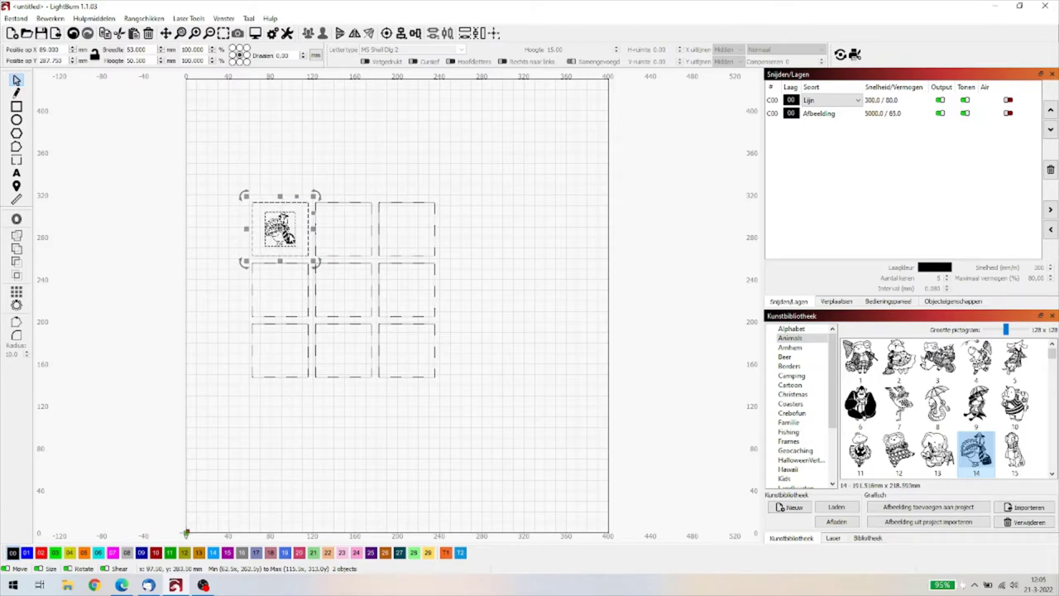
right_click(289, 238)
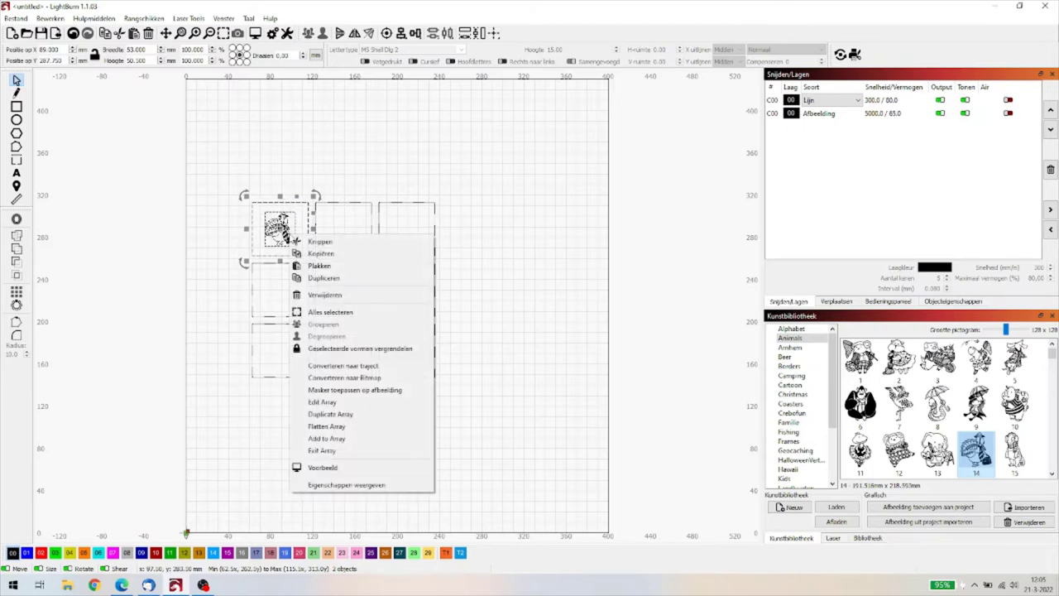
left_click(329, 439)
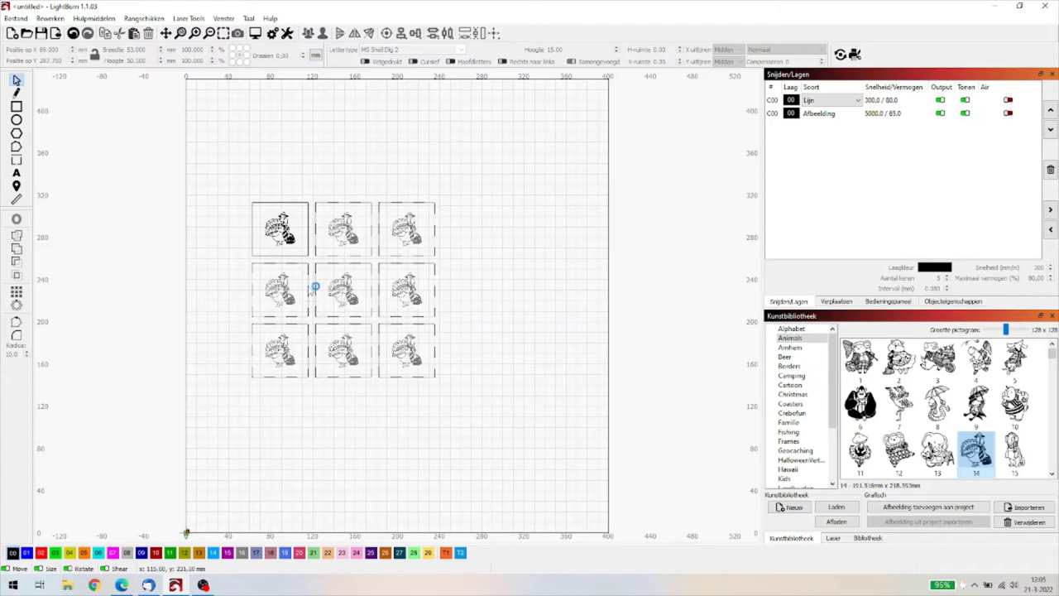
Rotate the array's original rectangle slightly and undo the rotation
left_click(253, 254)
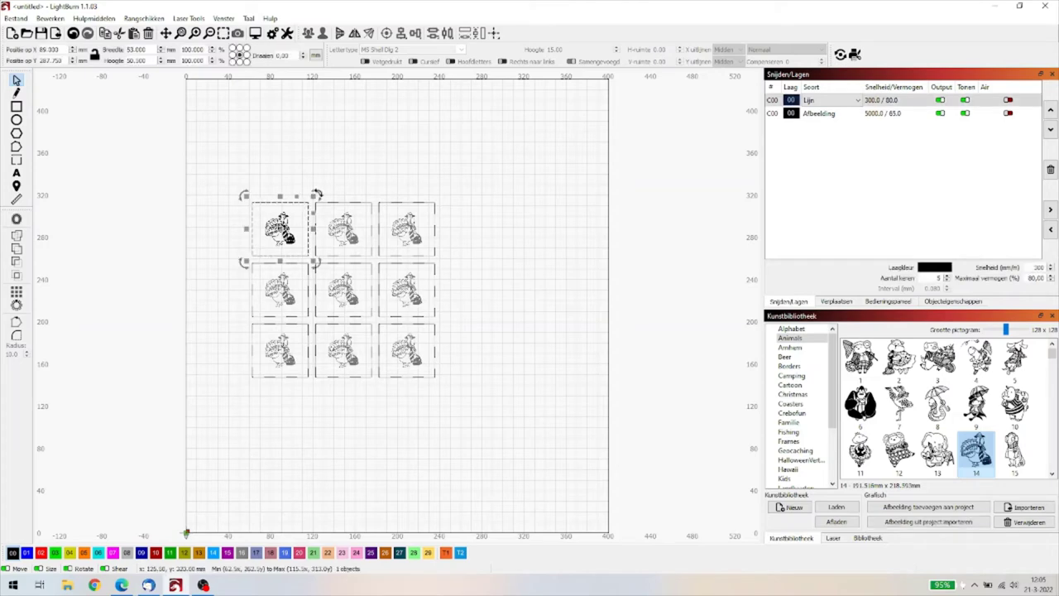
mouse_move(320, 196)
left_mouse_down()
mouse_move(331, 234)
mouse_move(337, 215)
mouse_move(315, 202)
left_mouse_up()
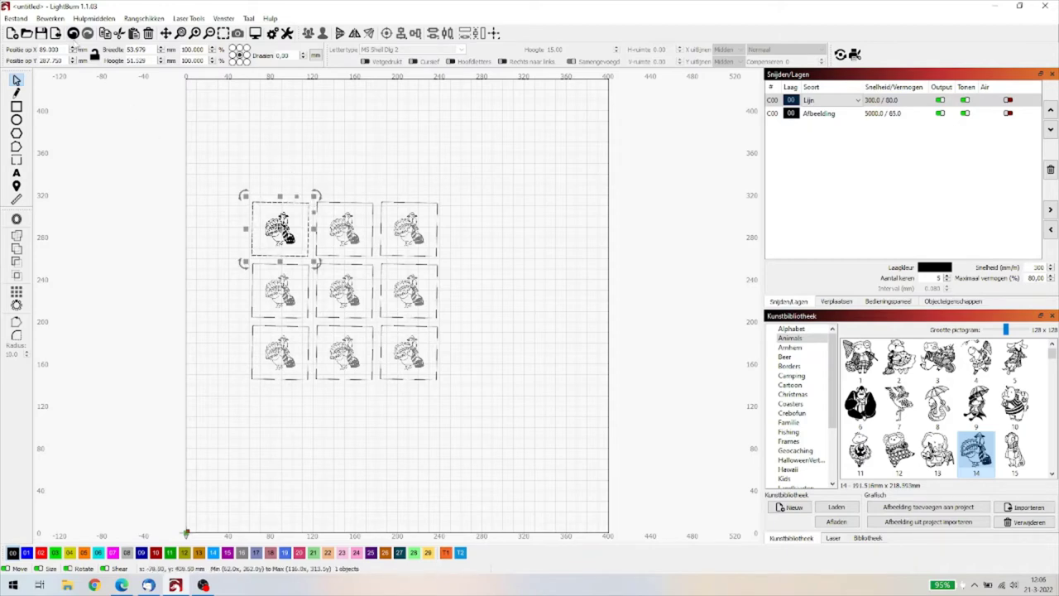
left_click(74, 35)
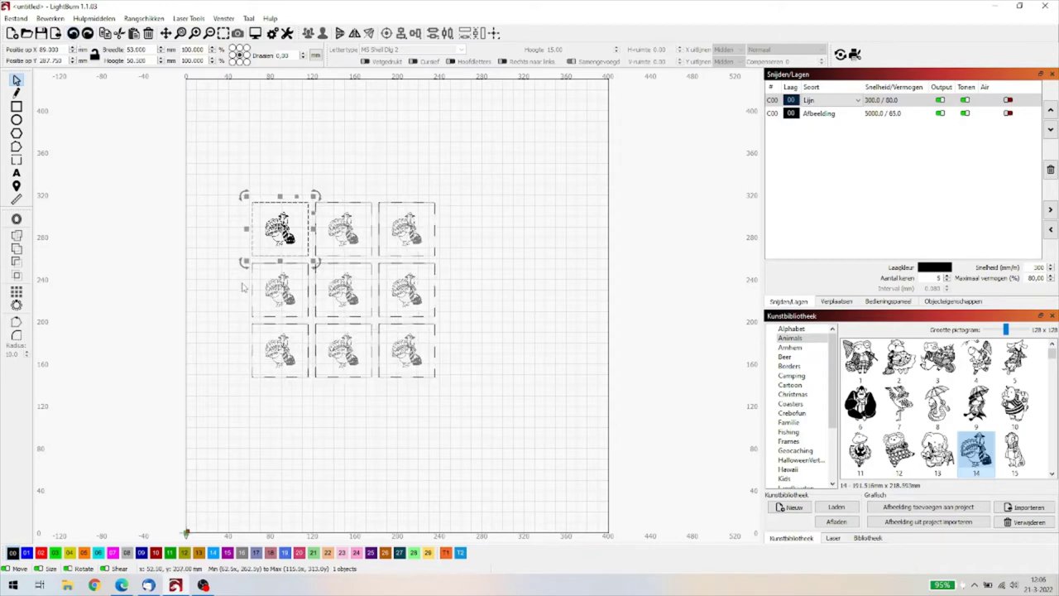
Edit the virtual array so the horizontal and vertical spacing between the rectangles are both 8 mm
right_click(281, 244)
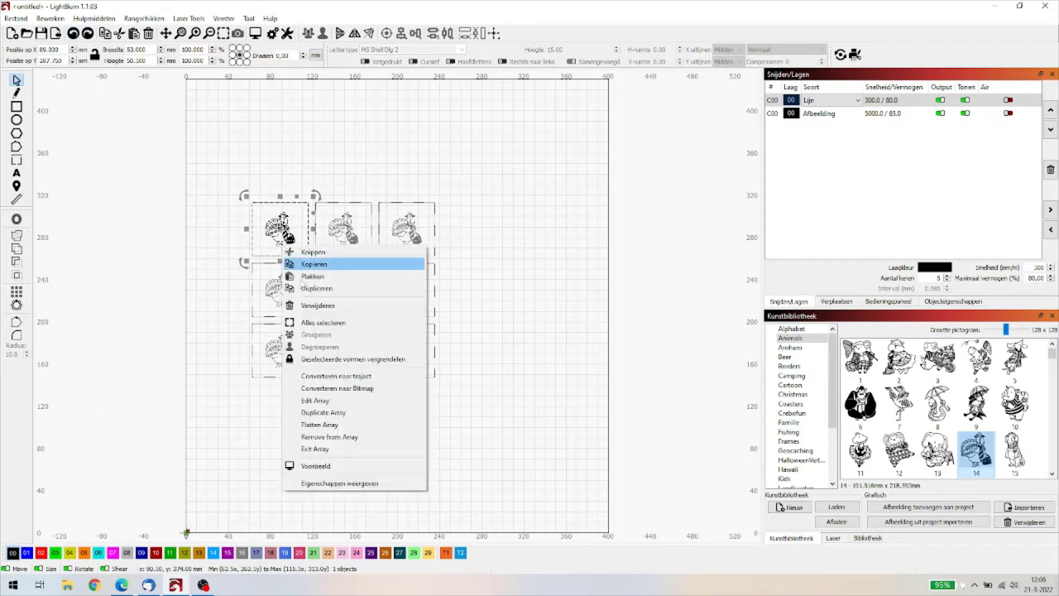
left_click(350, 402)
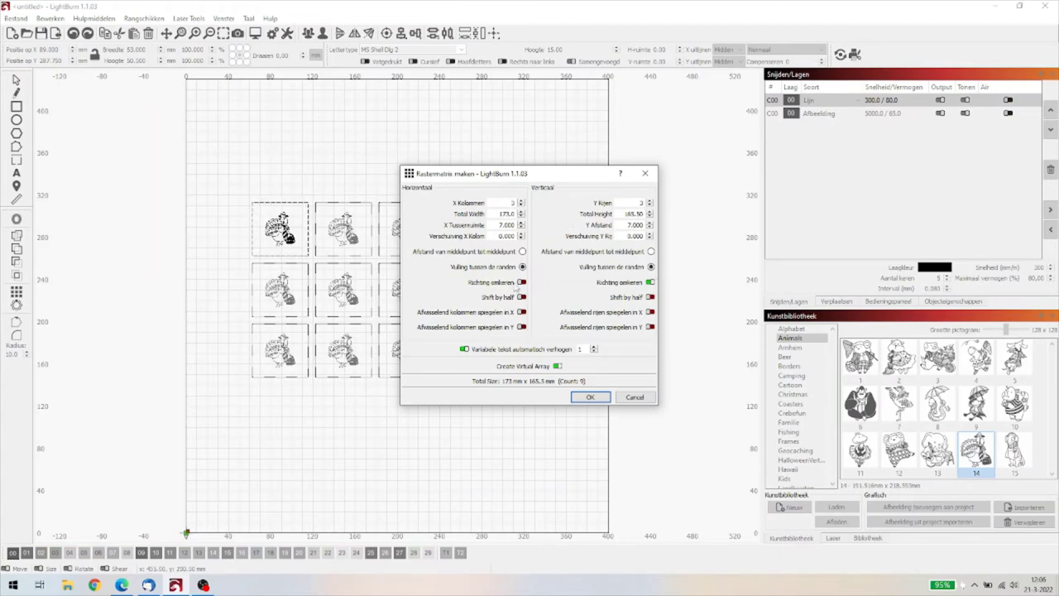
left_click(521, 224)
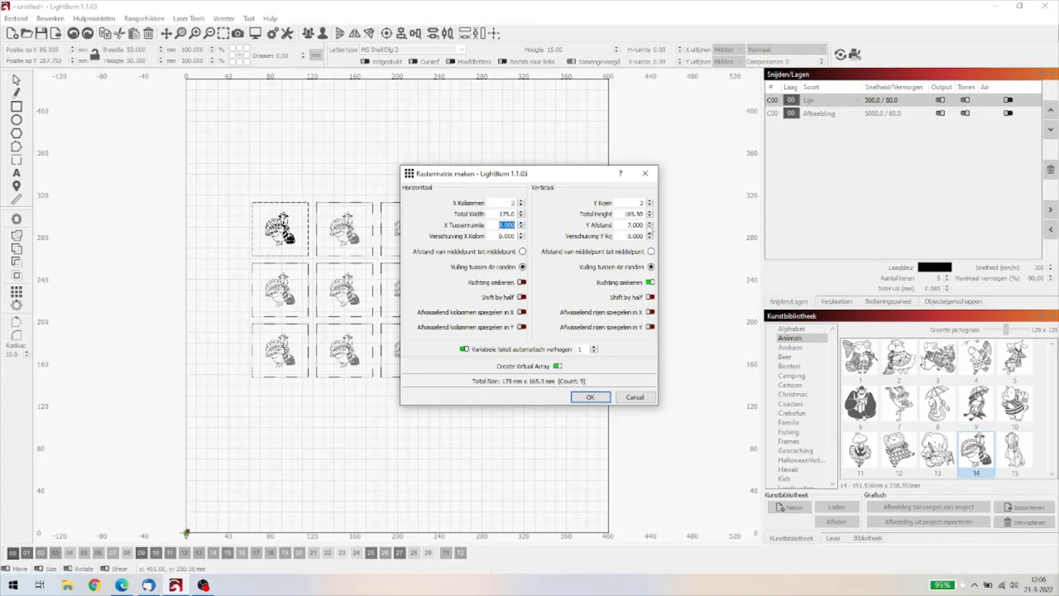
left_click(650, 222)
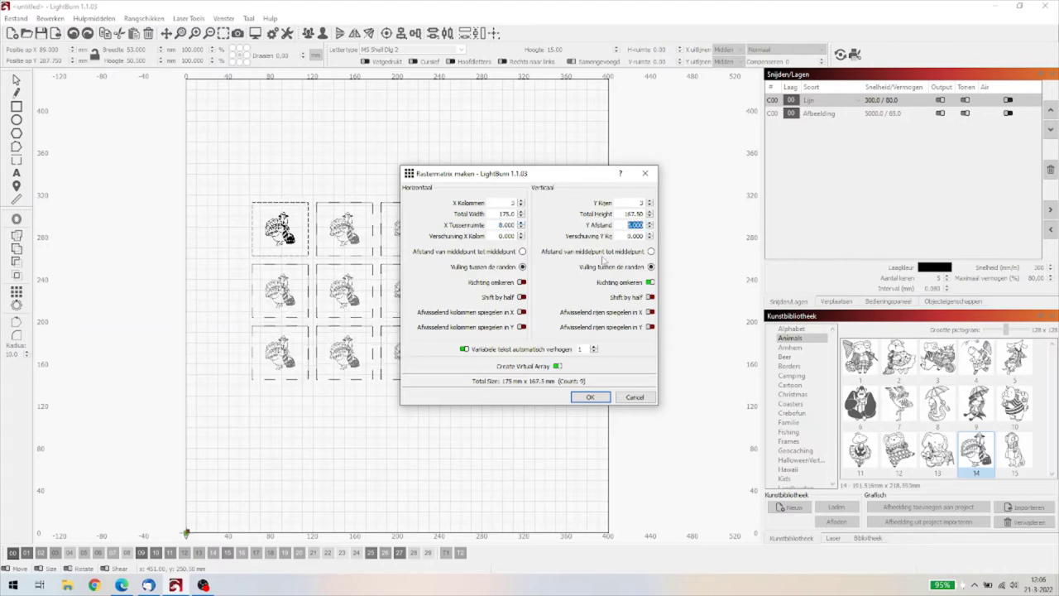
left_click(586, 400)
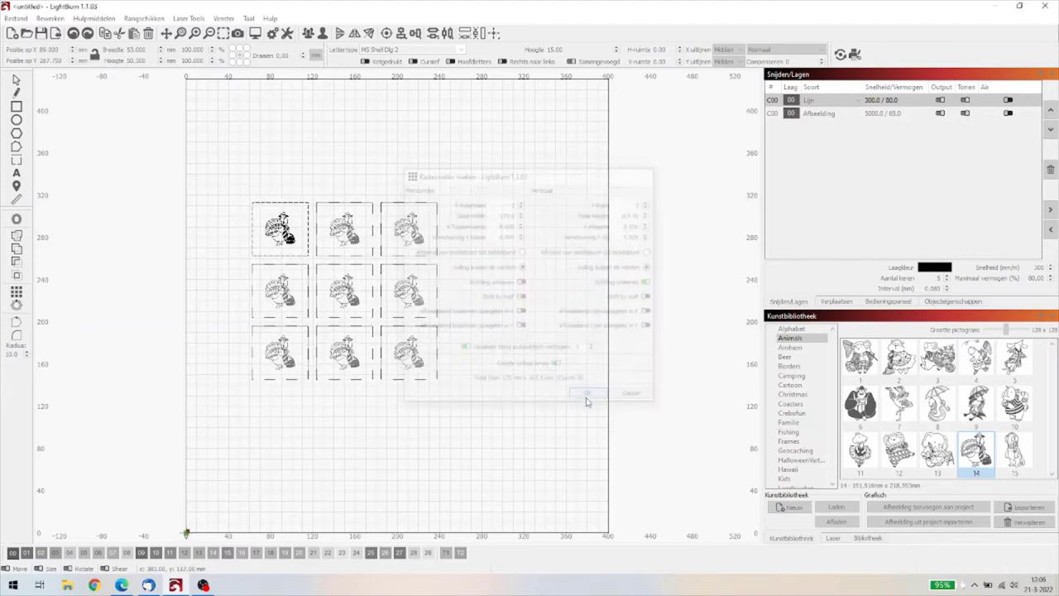
Duplicate the virtual array, place the copy about 250 mm to the right of the original, and delete that copy
right_click(298, 236)
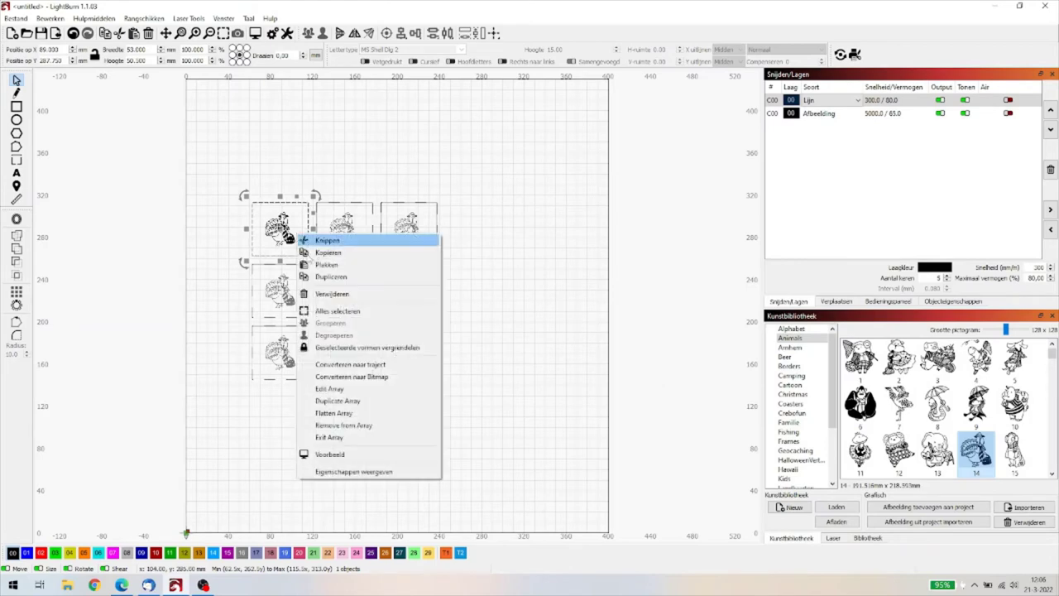
left_click(354, 404)
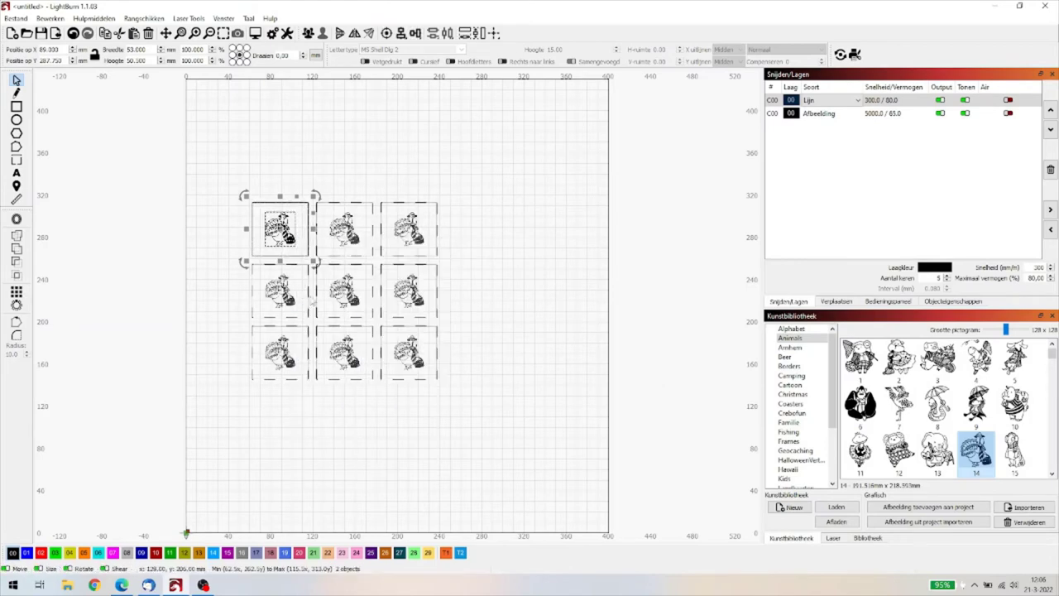
left_click_drag(283, 231, 547, 248)
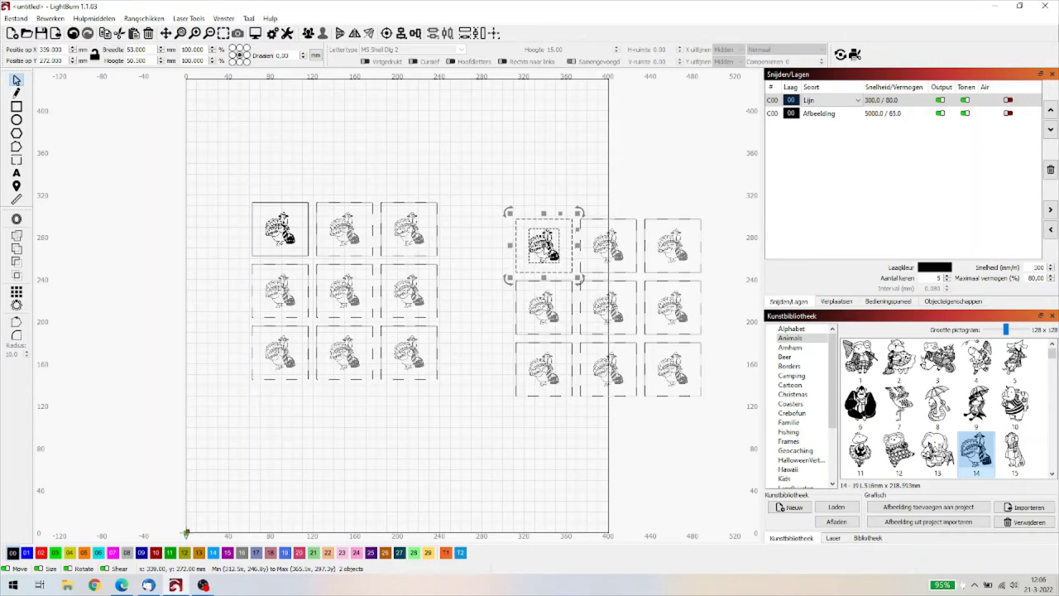
key("Delete")
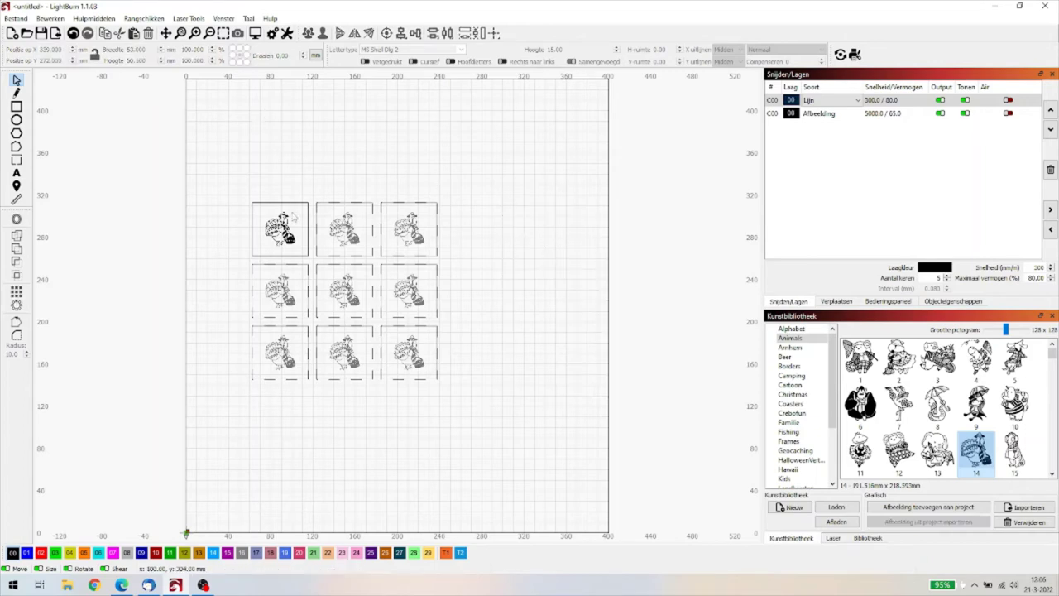
Flatten the virtual array into separate rectangles and turkey images
left_click(272, 260)
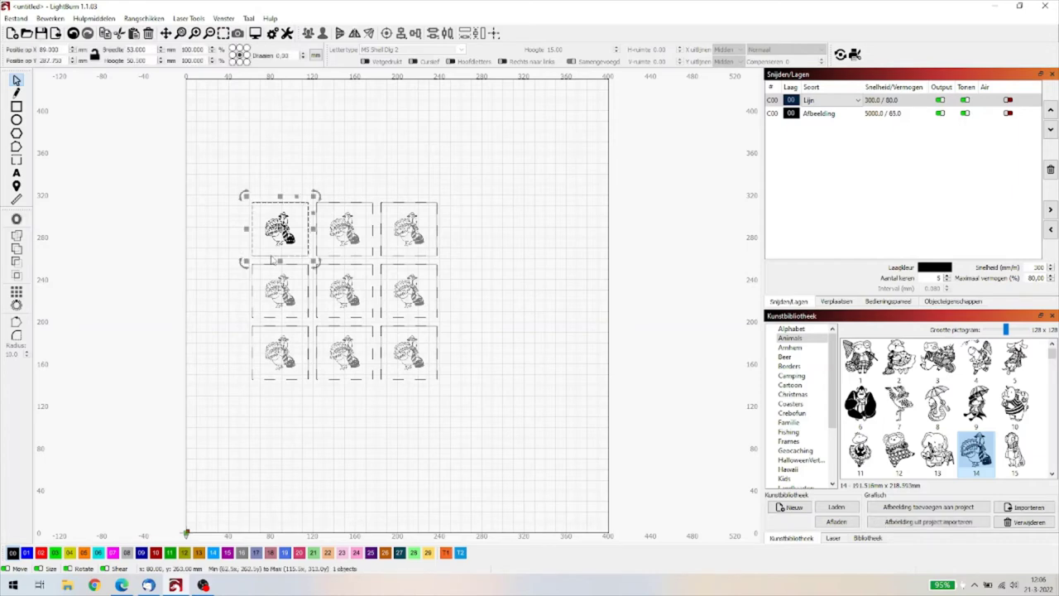
right_click(280, 239)
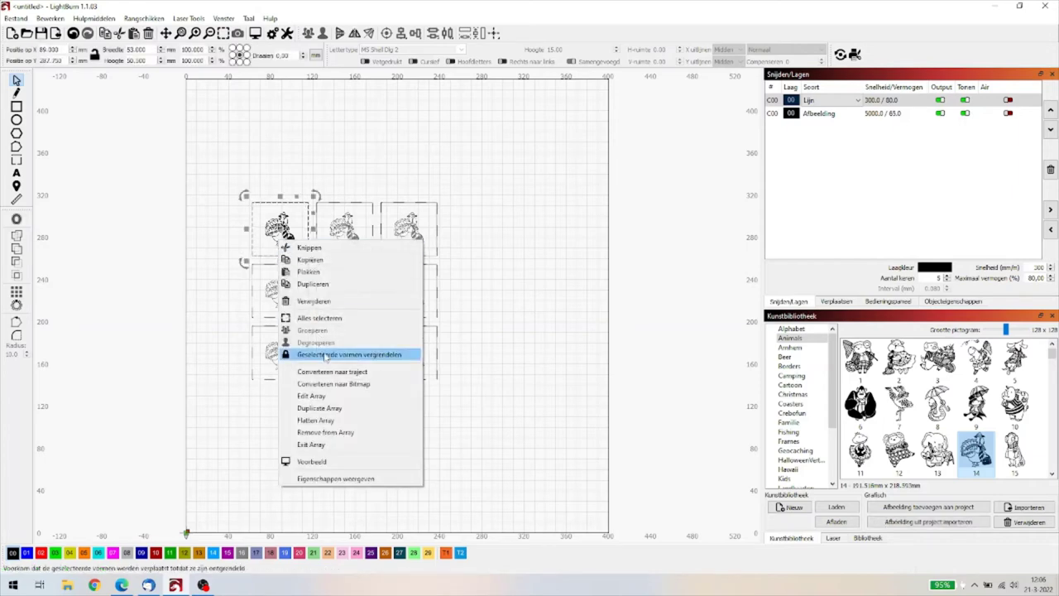
left_click(330, 423)
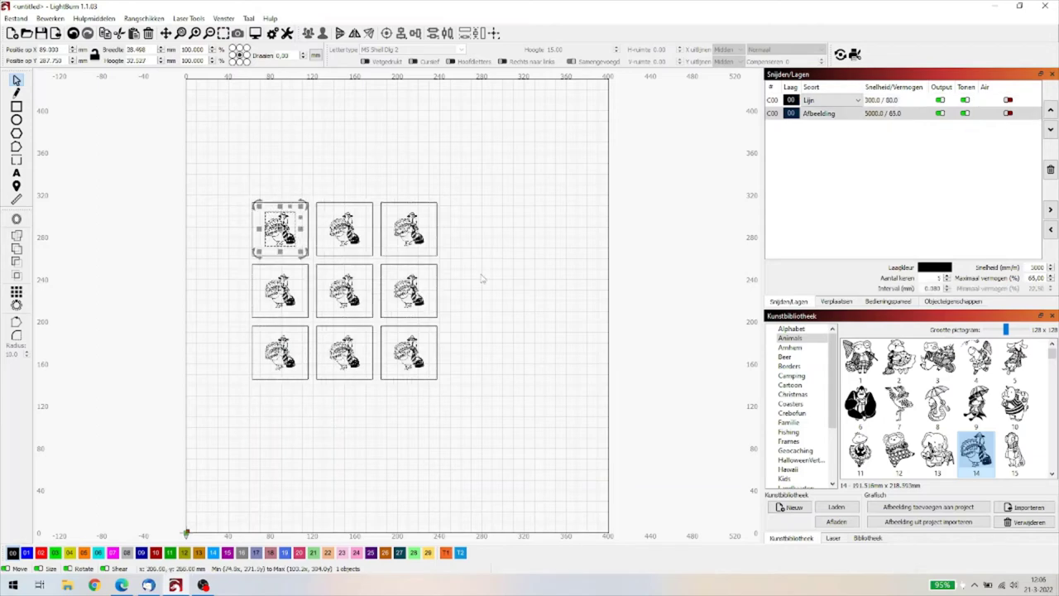
left_click(544, 289)
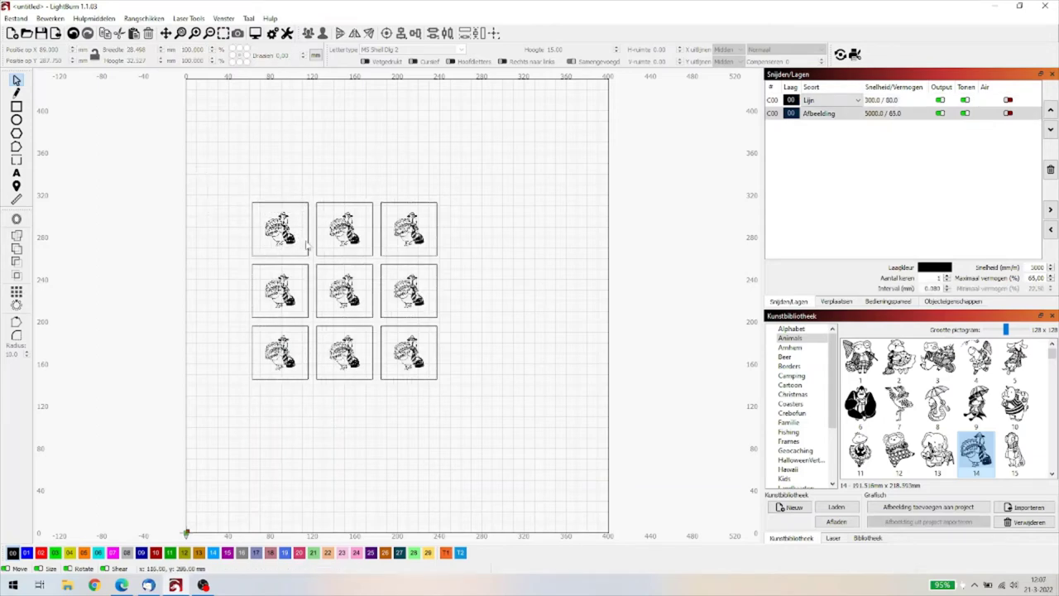
Select the upper-left rectangle with its turkey and move the pair about 1 mm to the left
left_click_drag(237, 196, 315, 263)
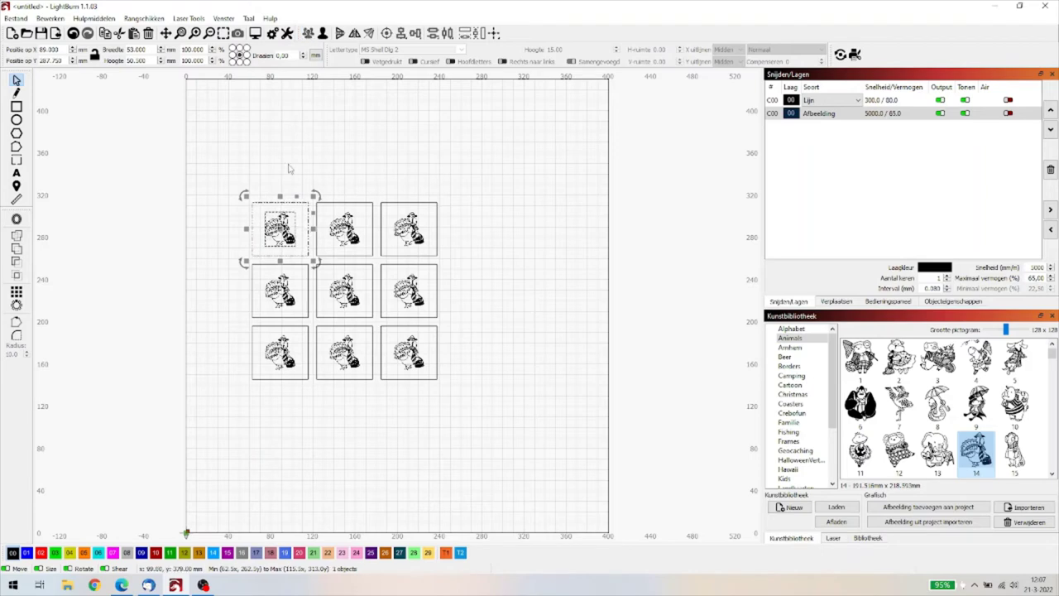
left_click(320, 147)
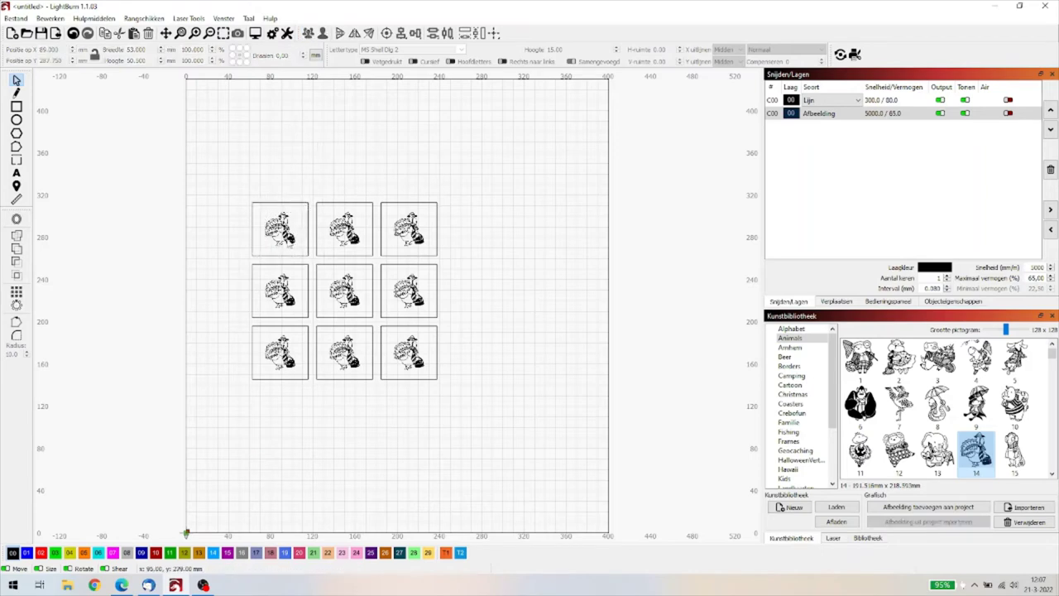
left_click(287, 238)
mouse_move(279, 231)
left_mouse_down()
mouse_move(223, 166)
mouse_move(278, 228)
left_mouse_up()
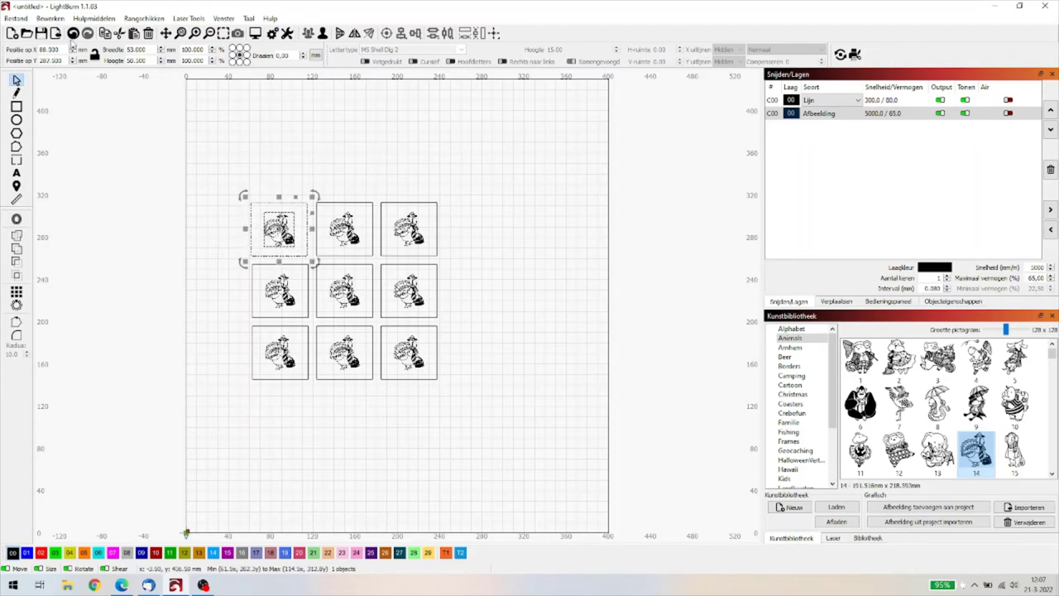
Undo the move of the upper-left pair and the flattening of the array
left_click(73, 33)
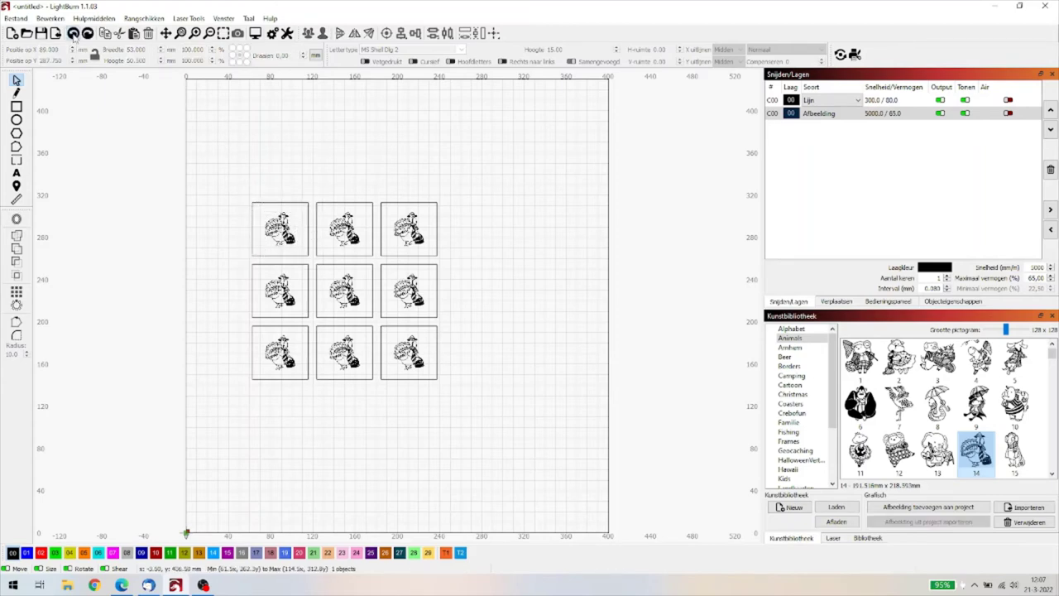
left_click(72, 33)
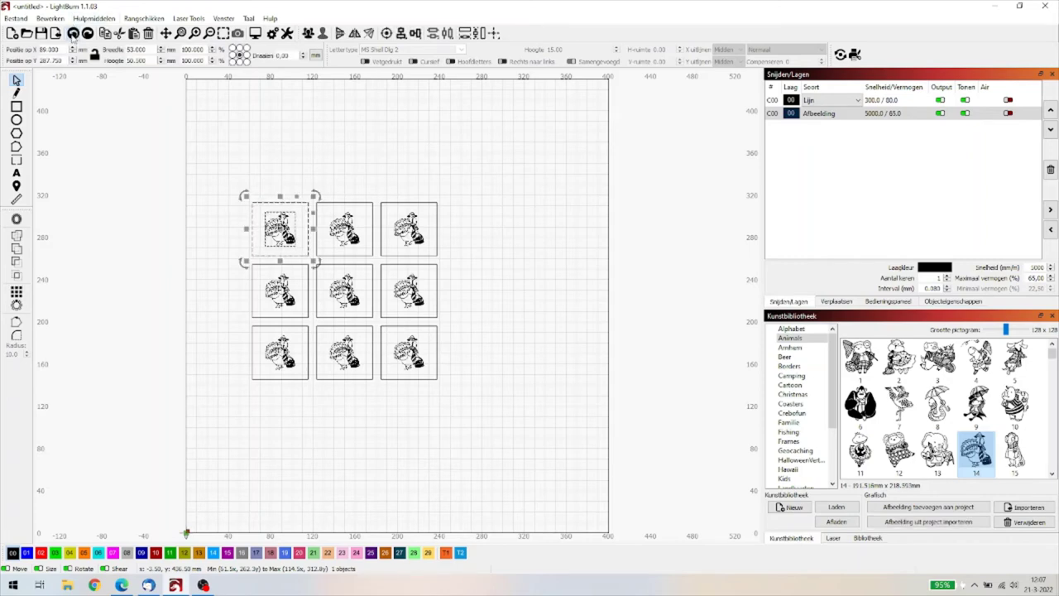
left_click(73, 34)
left_click(73, 34)
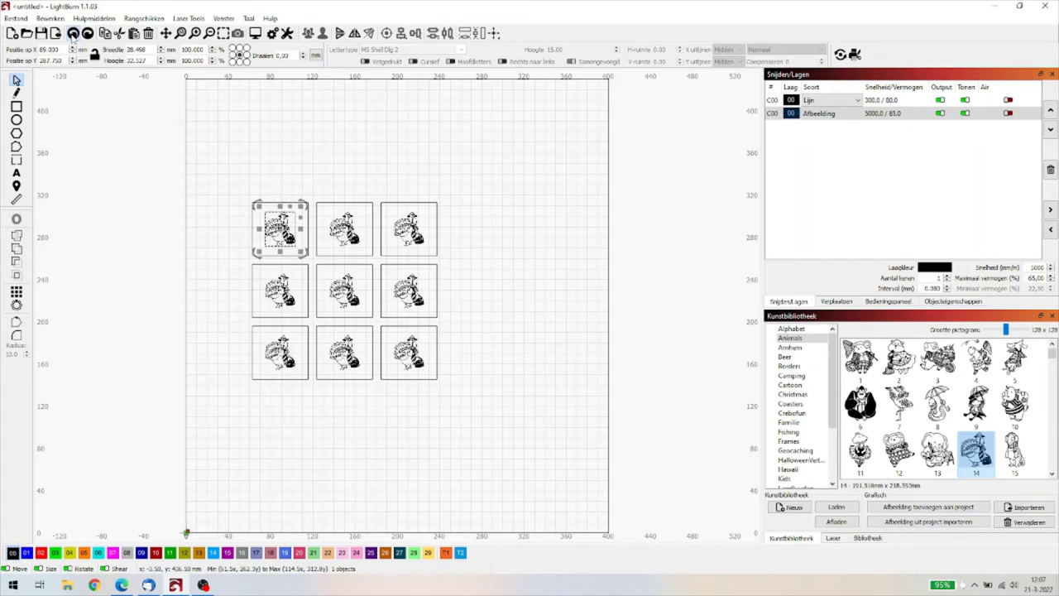
left_click(73, 34)
left_click(73, 34)
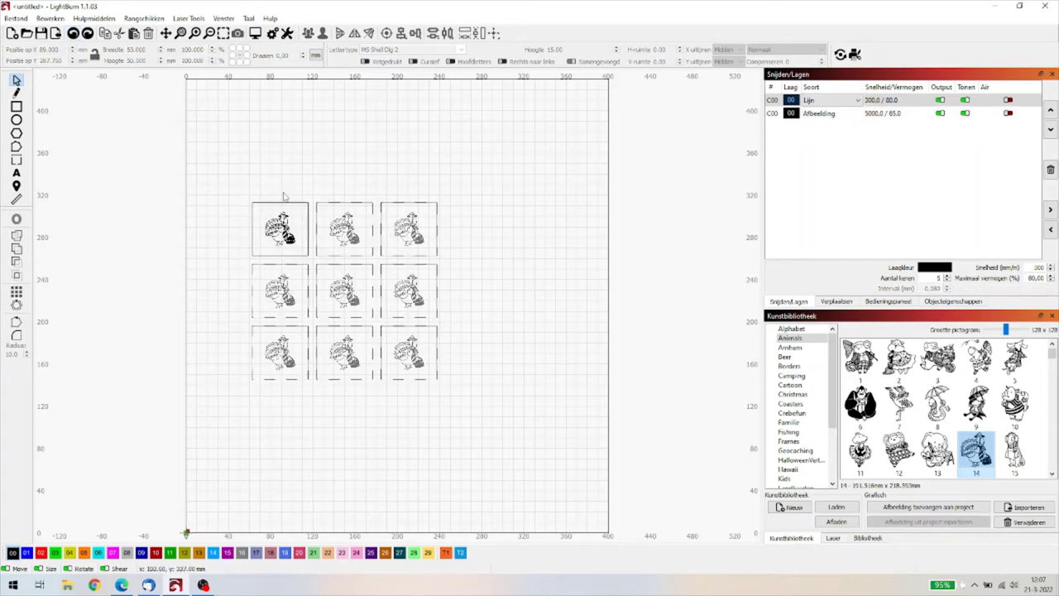
Exit the virtual array from its original rectangle and delete the remaining rectangle and turkey image
left_click(311, 247)
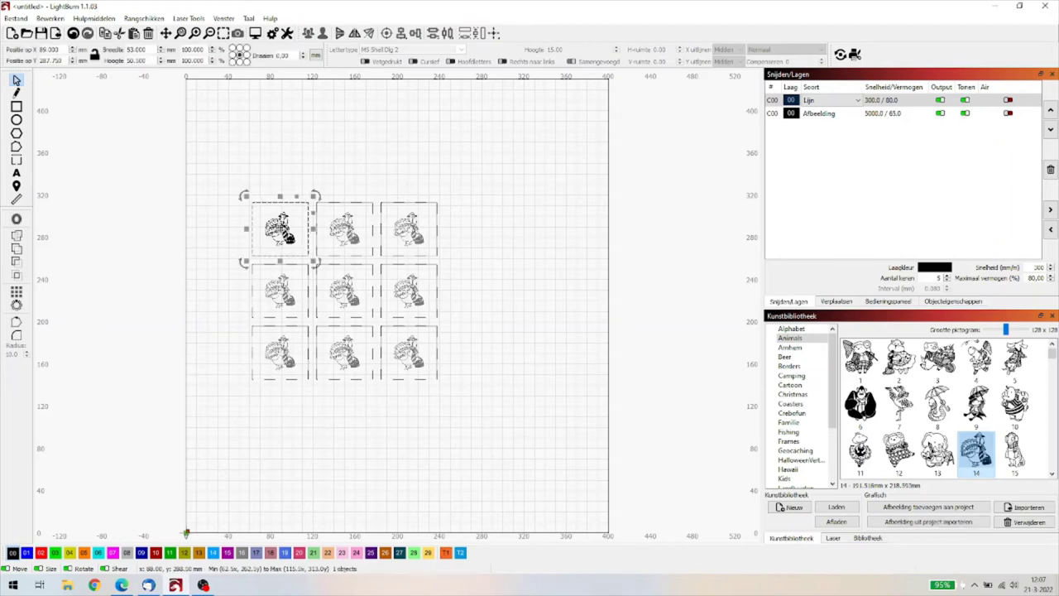
right_click(283, 232)
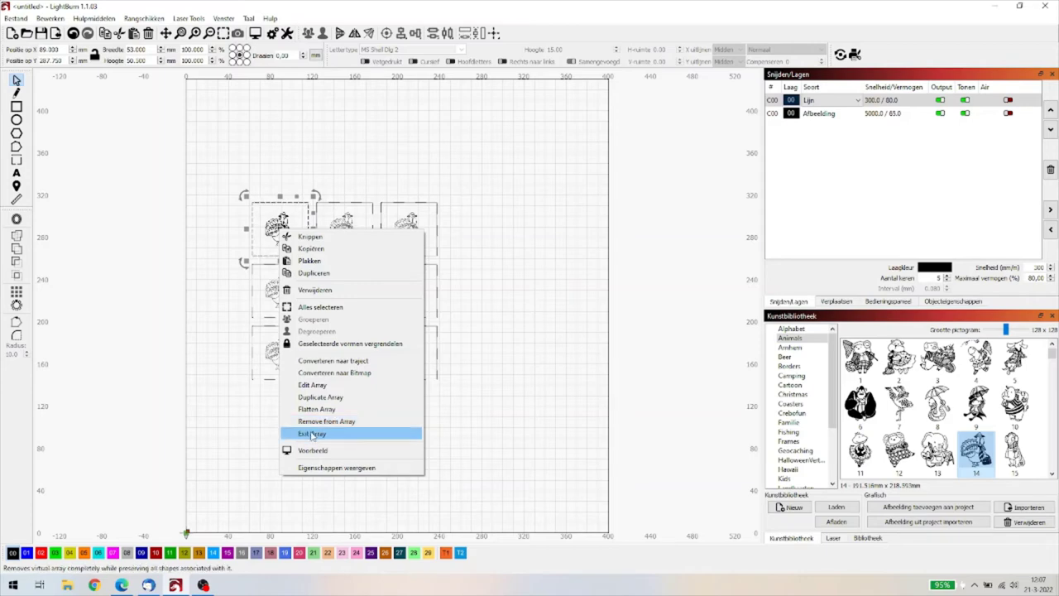
left_click(312, 434)
left_click(310, 431)
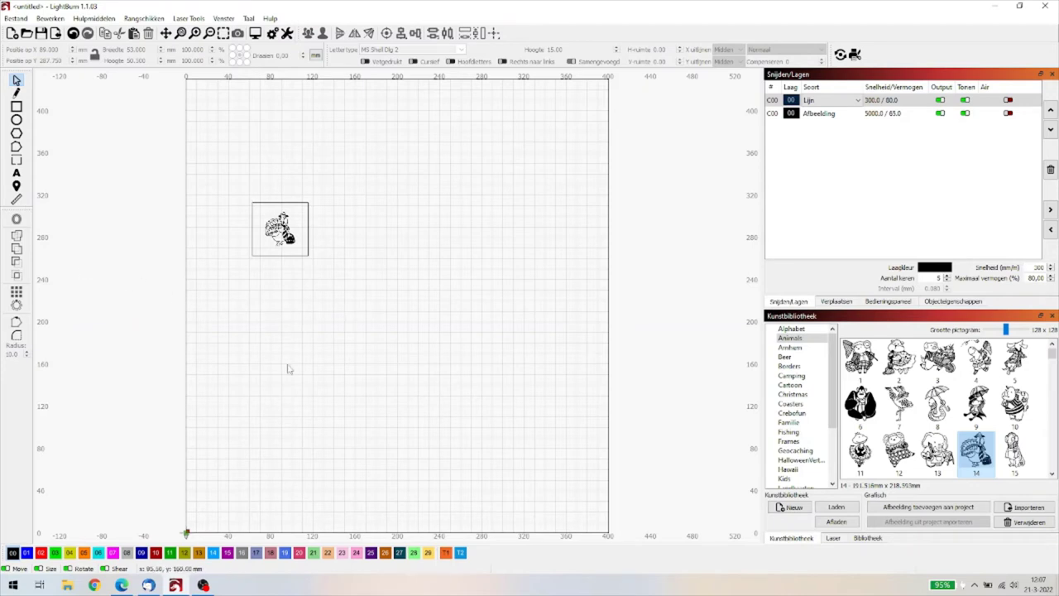
left_click_drag(357, 345, 220, 192)
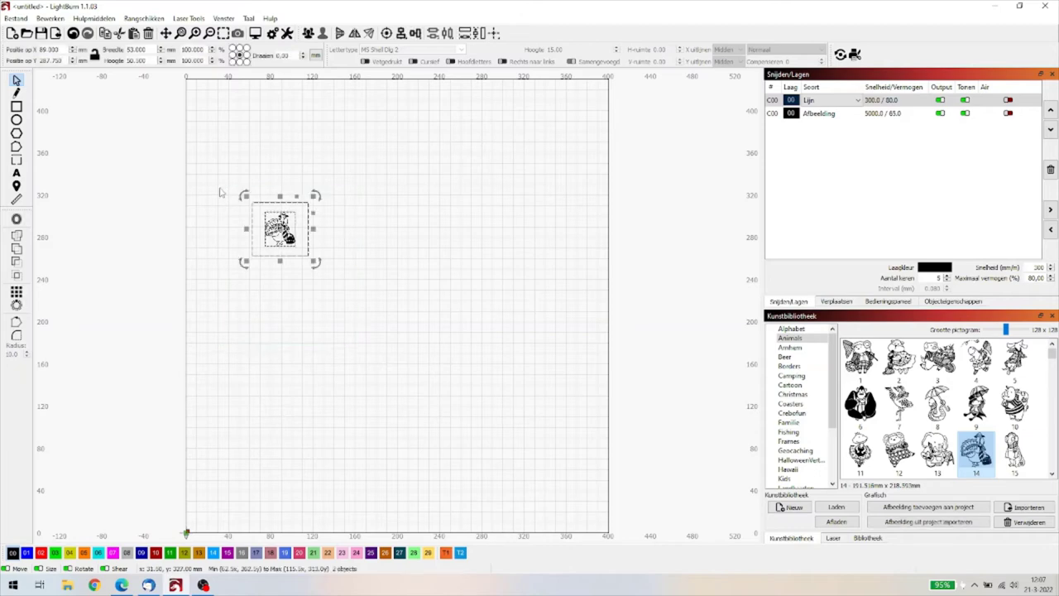
key("Delete")
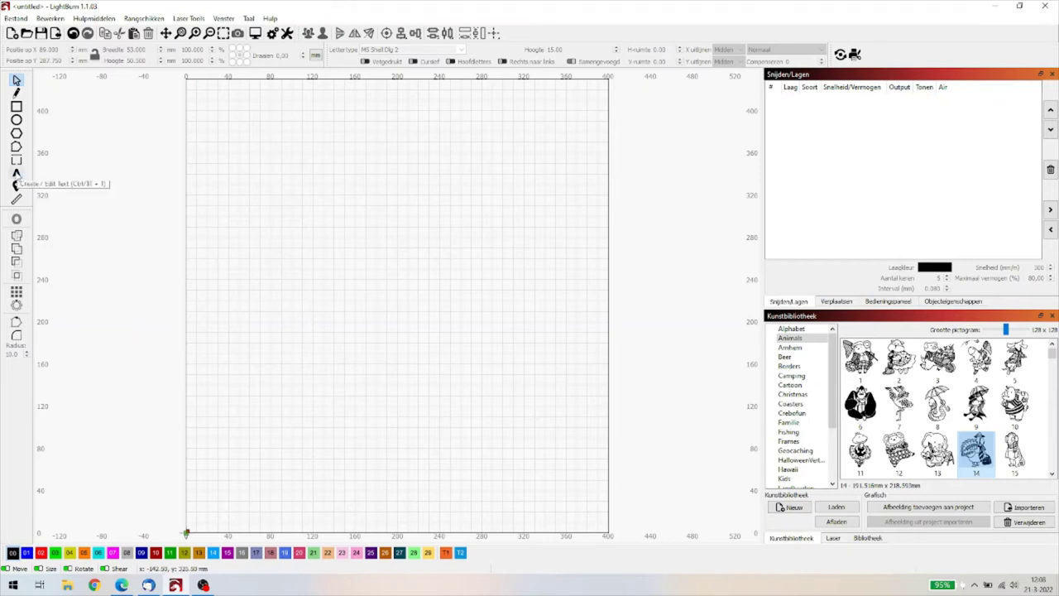
Add the text "Vandaag is het maandag" near the middle of the empty work area
left_click(17, 174)
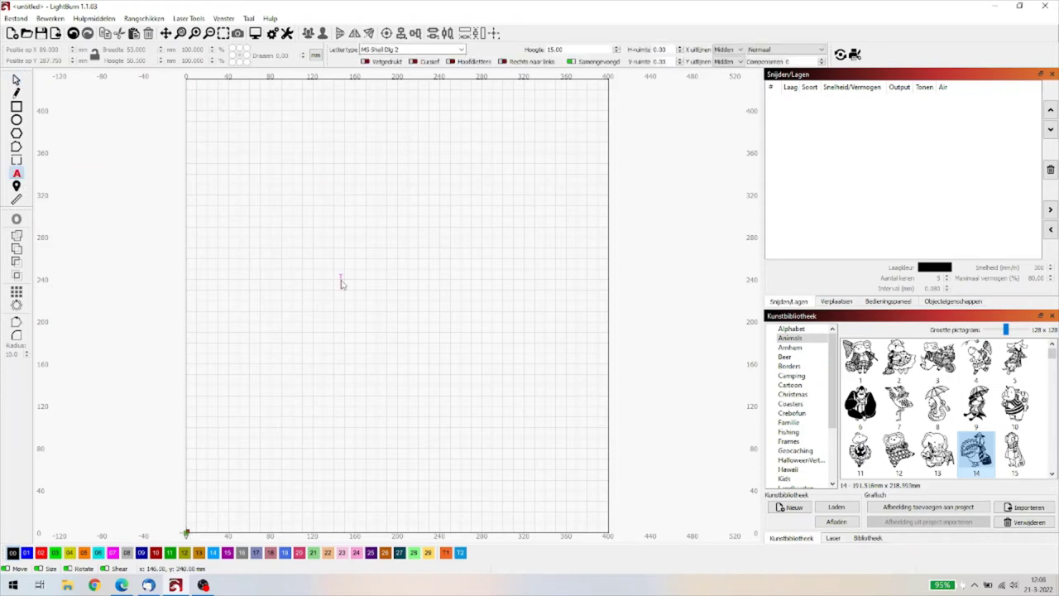
type("Vandaag is het maa")
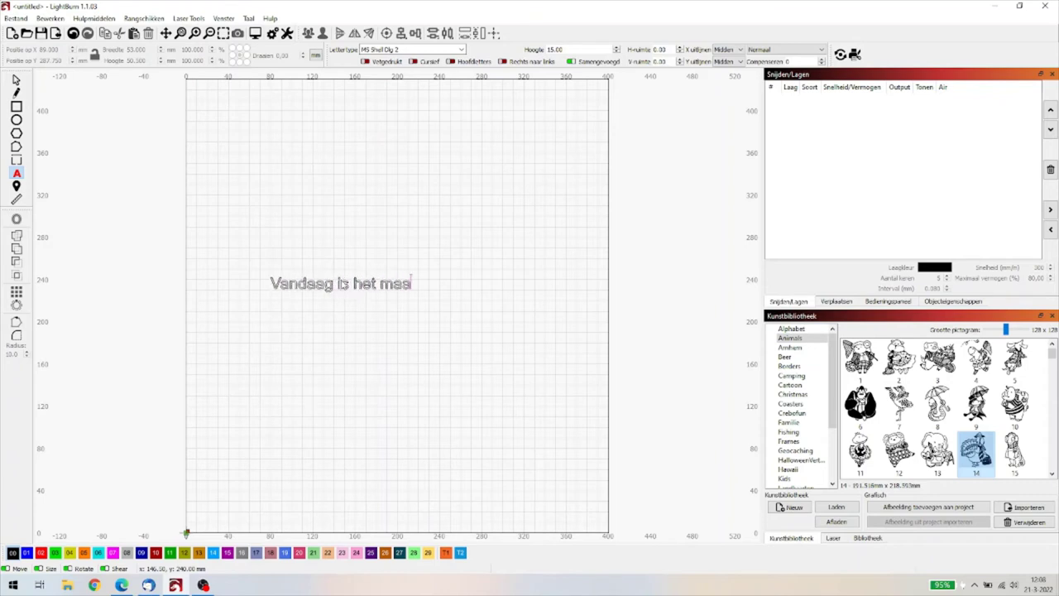
type("ndag")
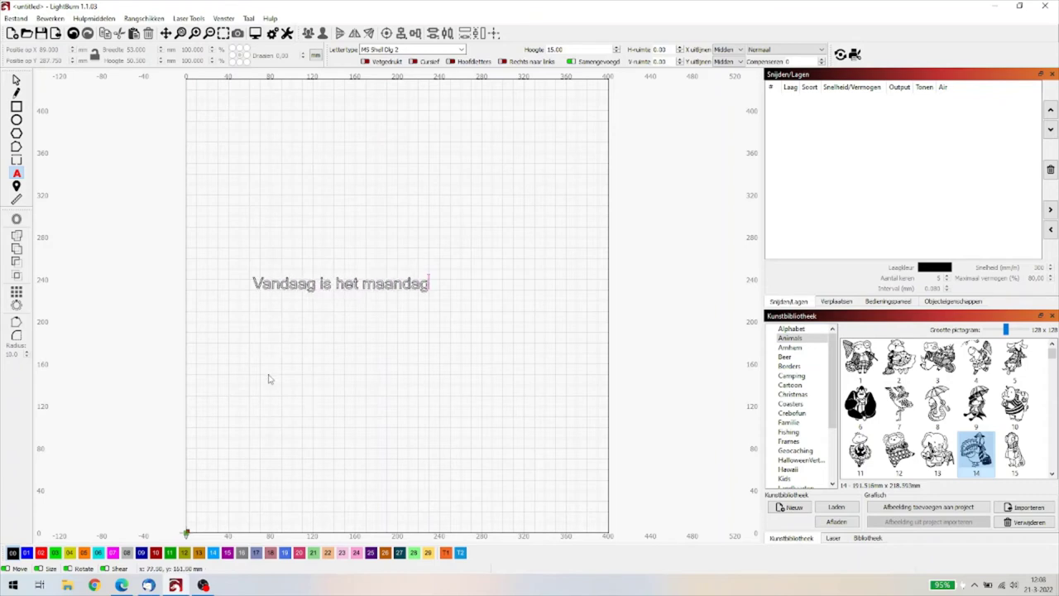
key("Escape")
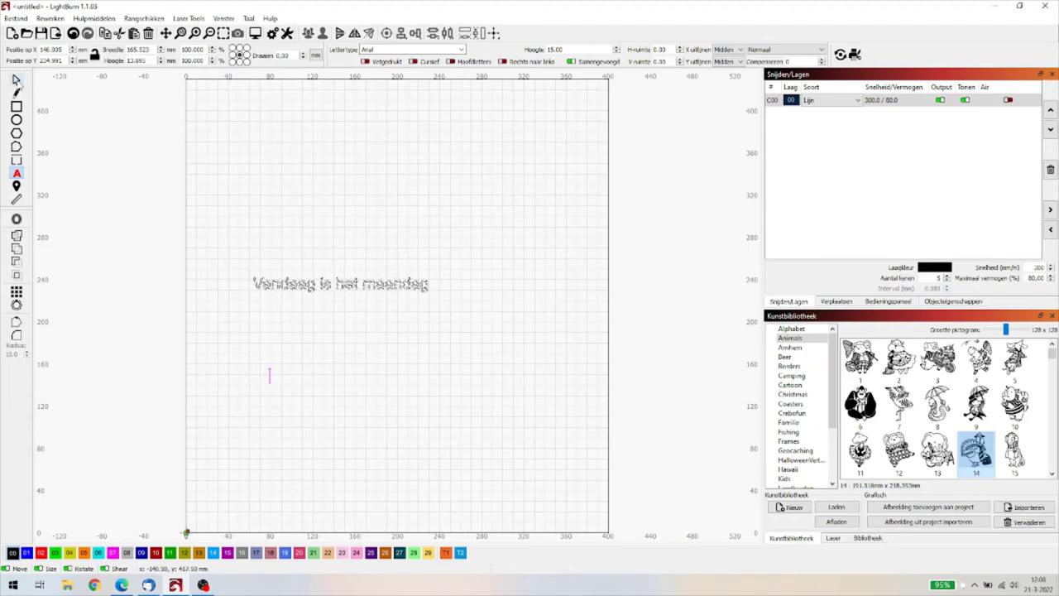
left_click(17, 80)
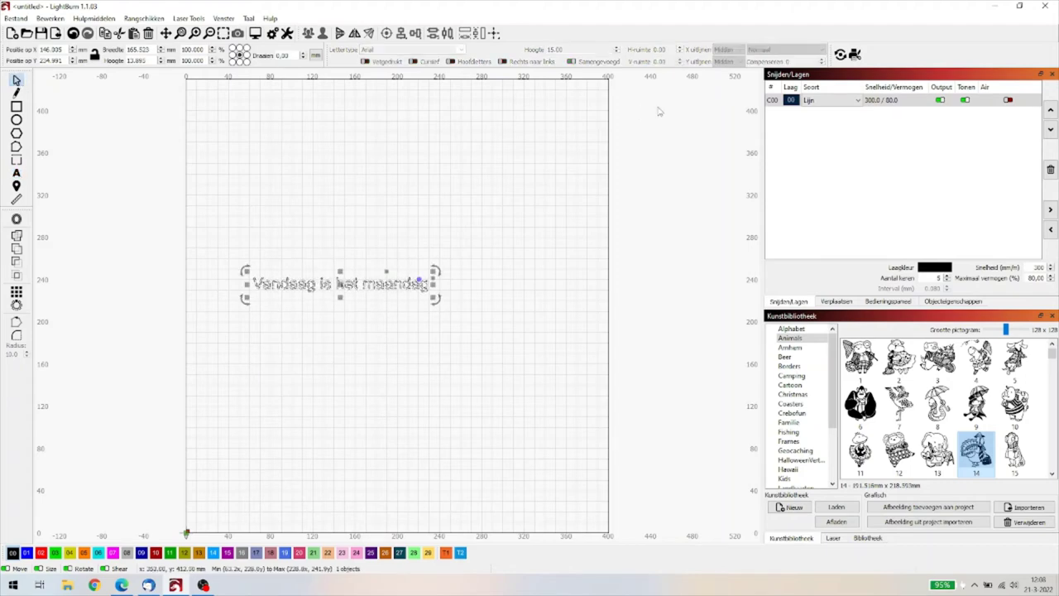
Set the text's layer to Vullen (fill) and move the text to about X 209, Y 280 mm
left_click(810, 101)
left_click(813, 119)
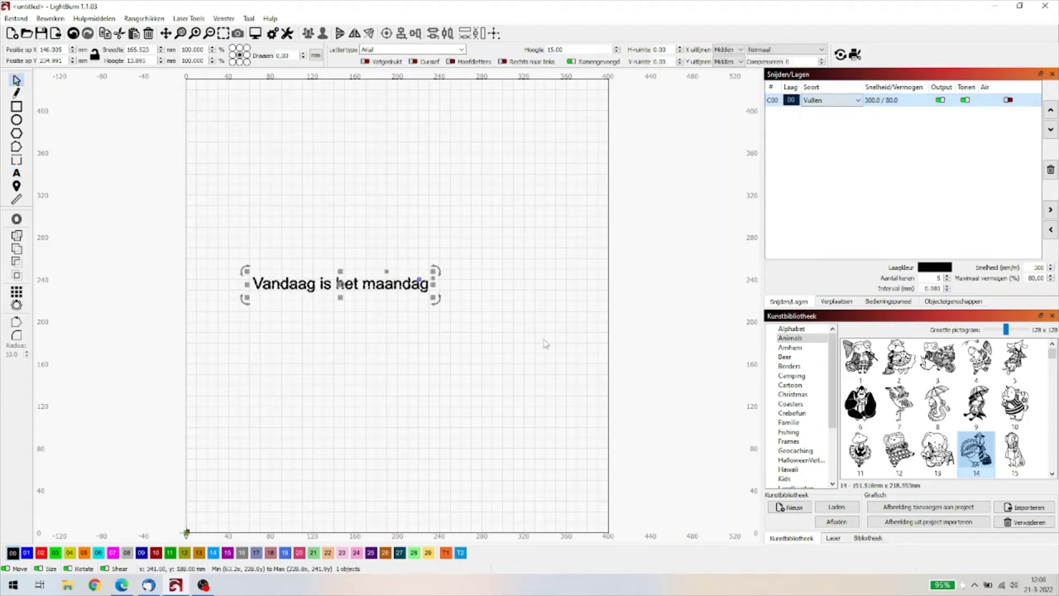
left_click(543, 345)
left_click(382, 286)
left_click_drag(382, 286, 425, 238)
left_click(407, 331)
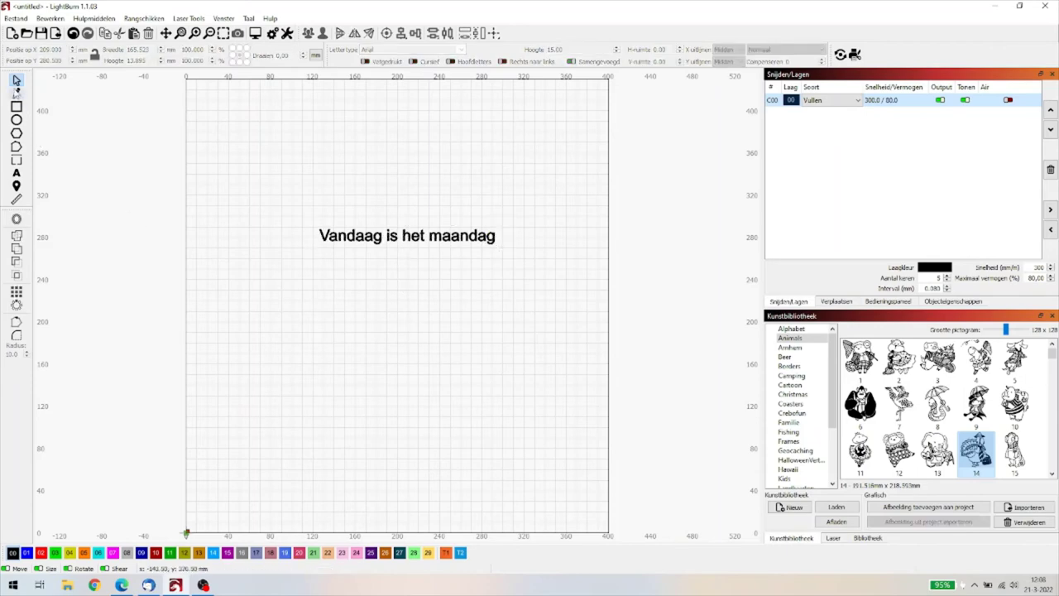
Draw a straight line sloping down below the text, from about X 69, Y 221 to X 297, Y 126 mm
left_click(15, 93)
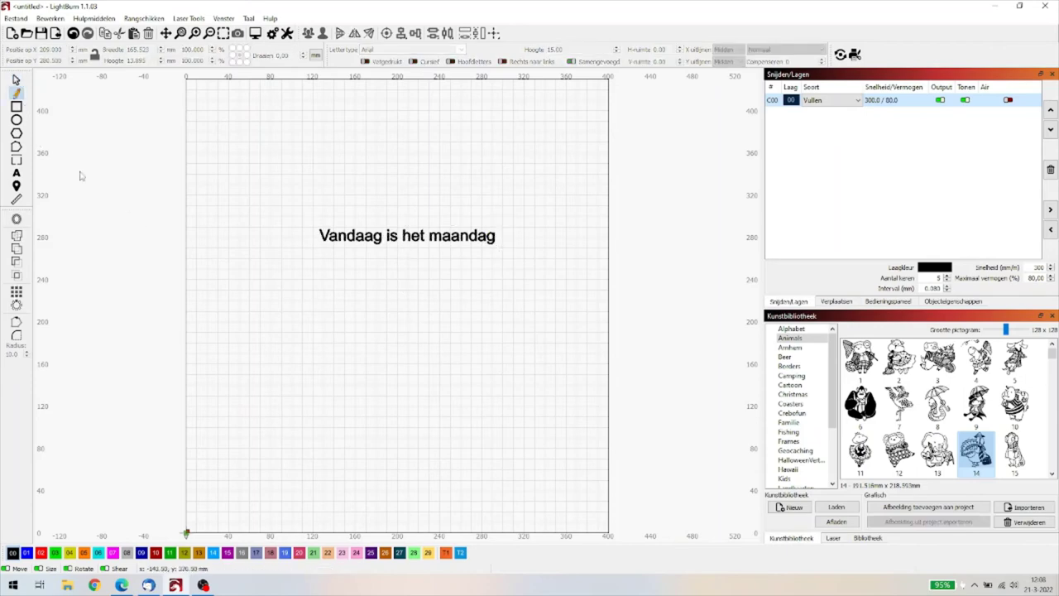
left_click(259, 300)
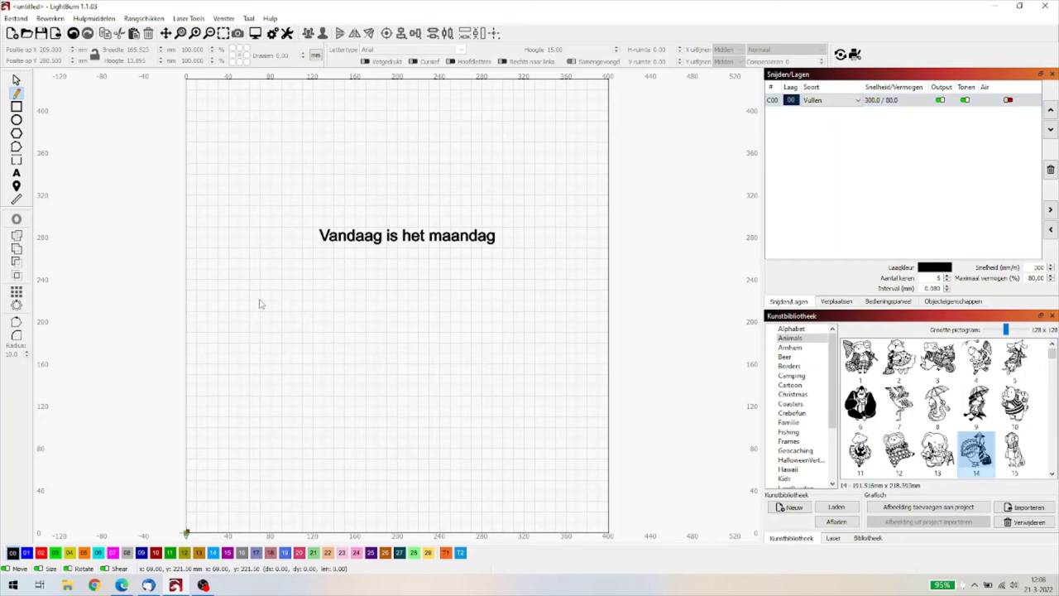
left_click(499, 399)
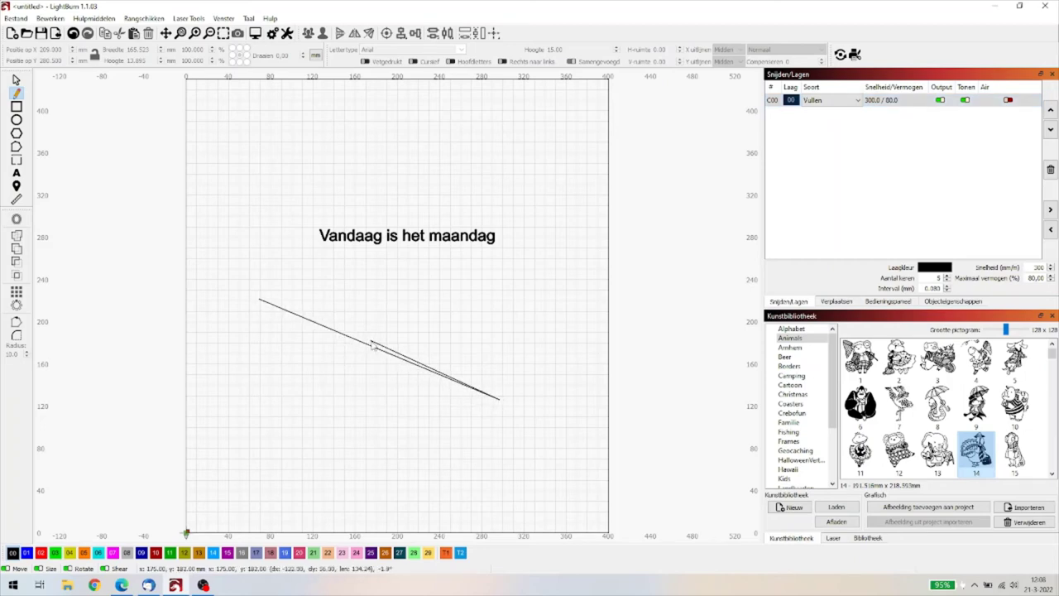
key("Escape")
left_click(15, 80)
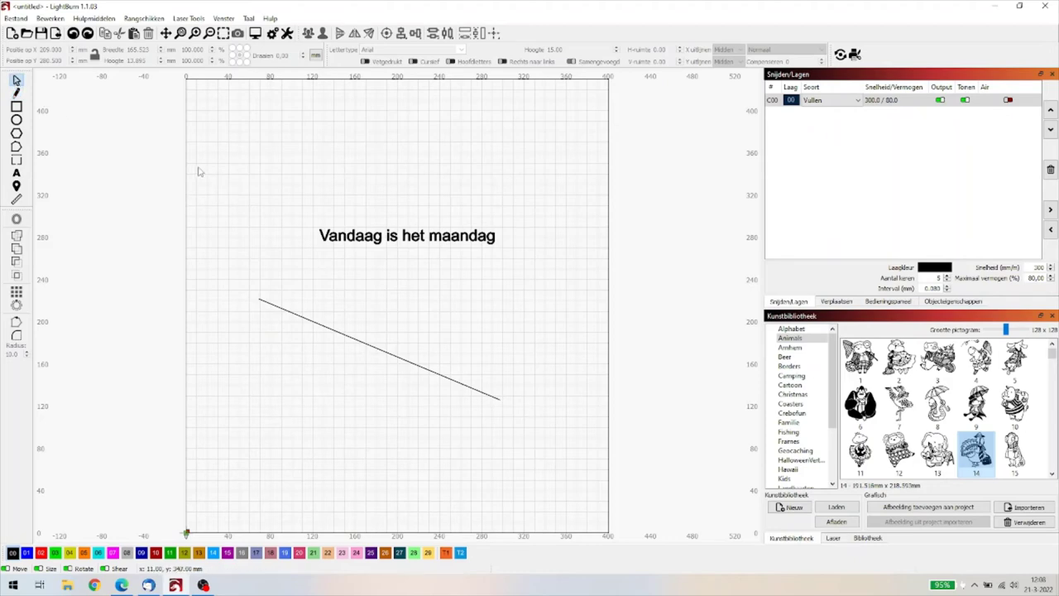
Select both the text and the line and apply the path to the text
left_click_drag(198, 172, 591, 472)
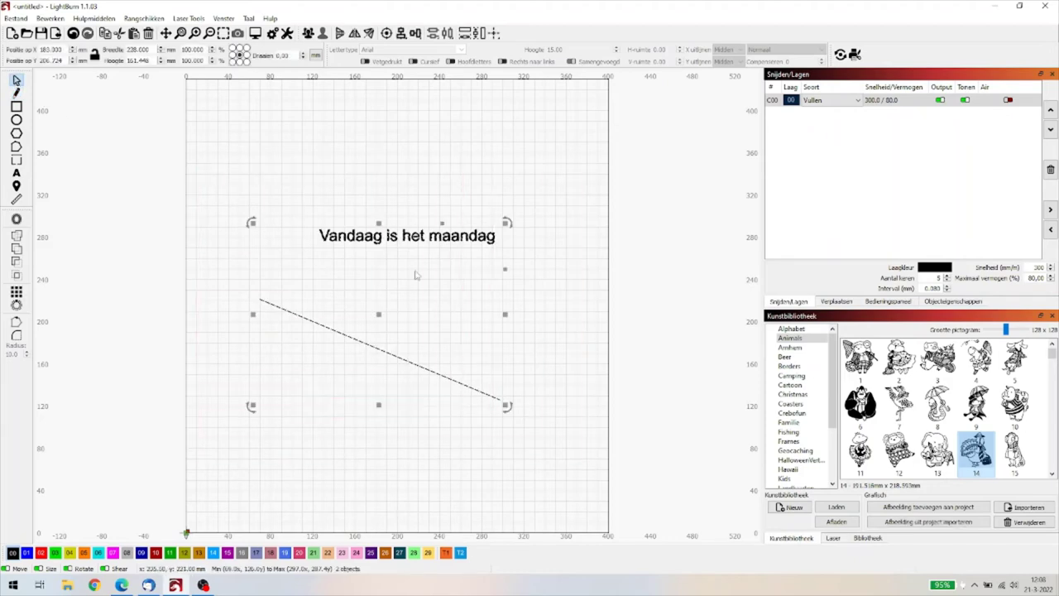
right_click(398, 243)
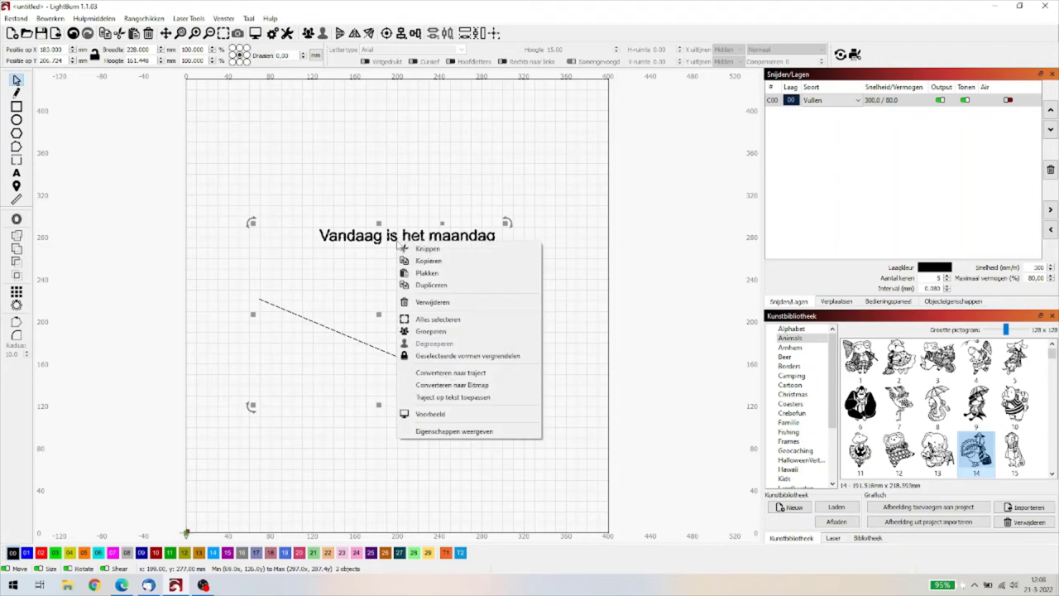
left_click(444, 401)
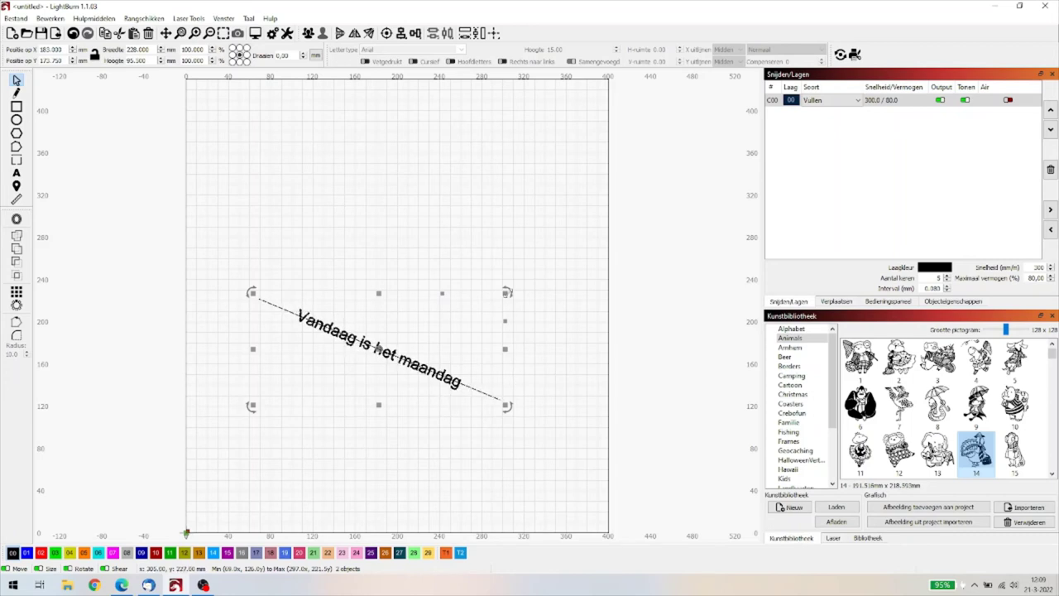
Enlarge the text-and-line pair and rotate it almost level, about 255 mm wide and 19 mm high overall
left_click_drag(506, 292, 494, 284)
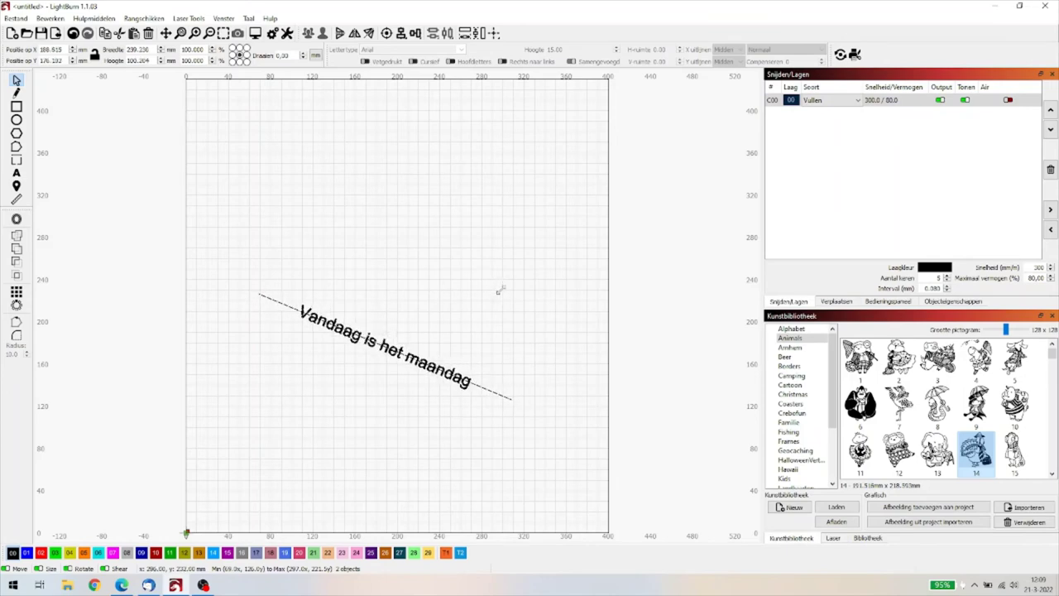
left_click(496, 289)
left_click_drag(515, 288, 465, 260)
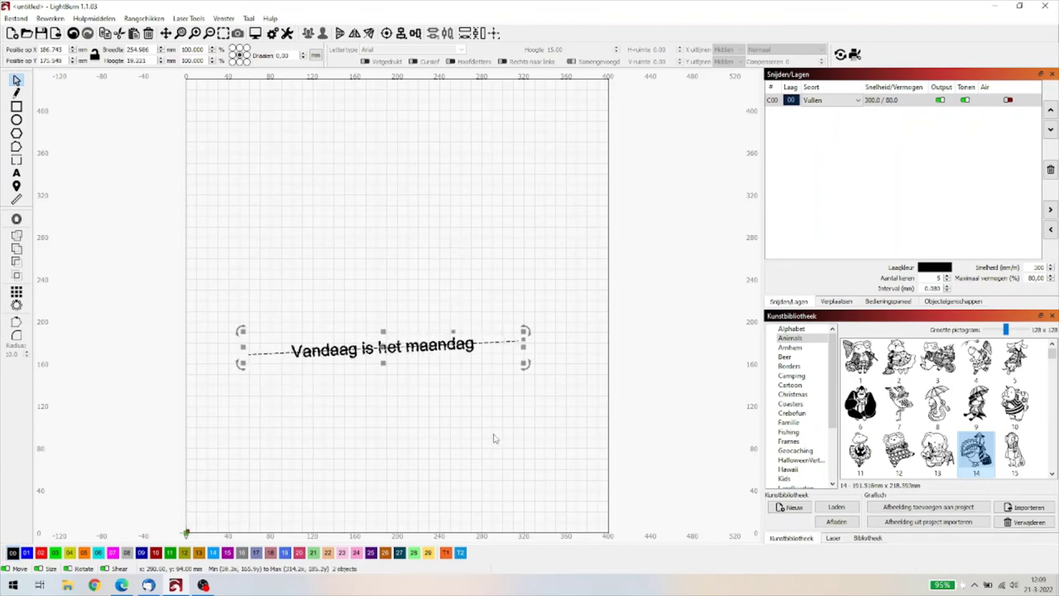
Delete the text-and-line pair and add the text "Vandaag is het maandag" anew at about X 187.5, Y 310 mm
key("Delete")
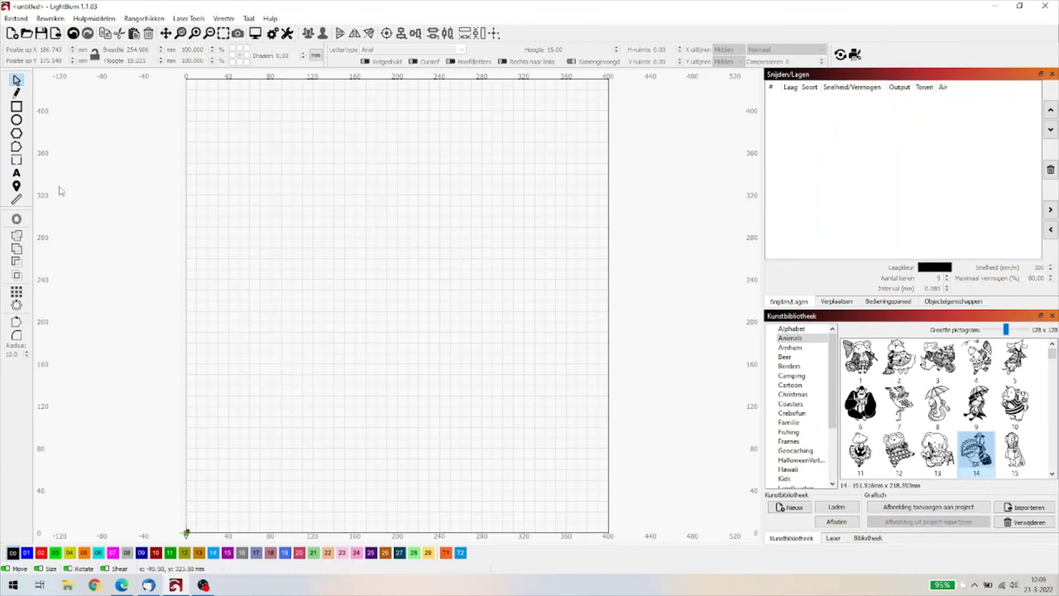
left_click(16, 173)
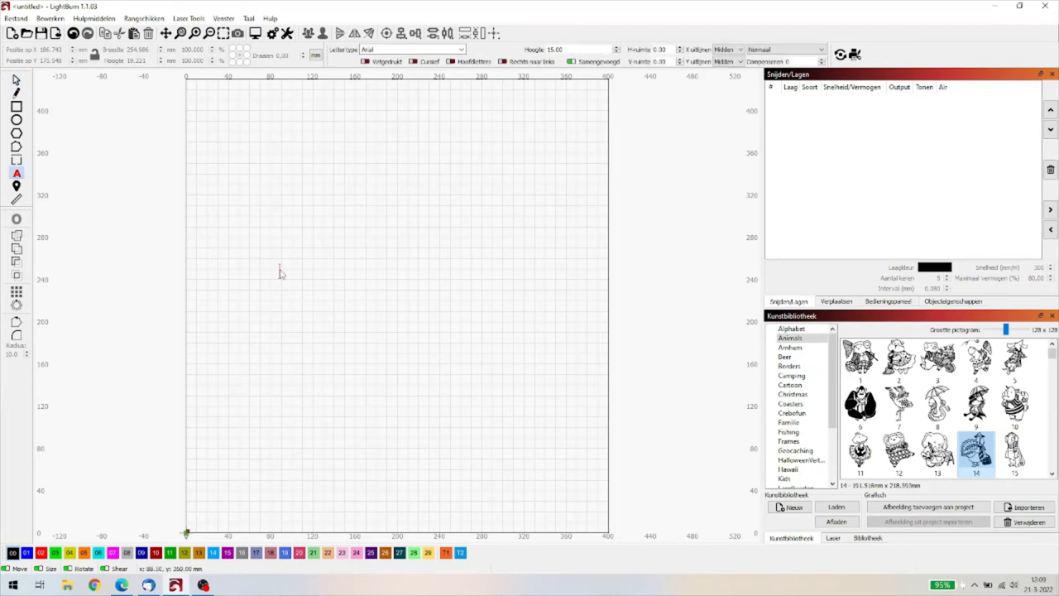
type("Vandaag is")
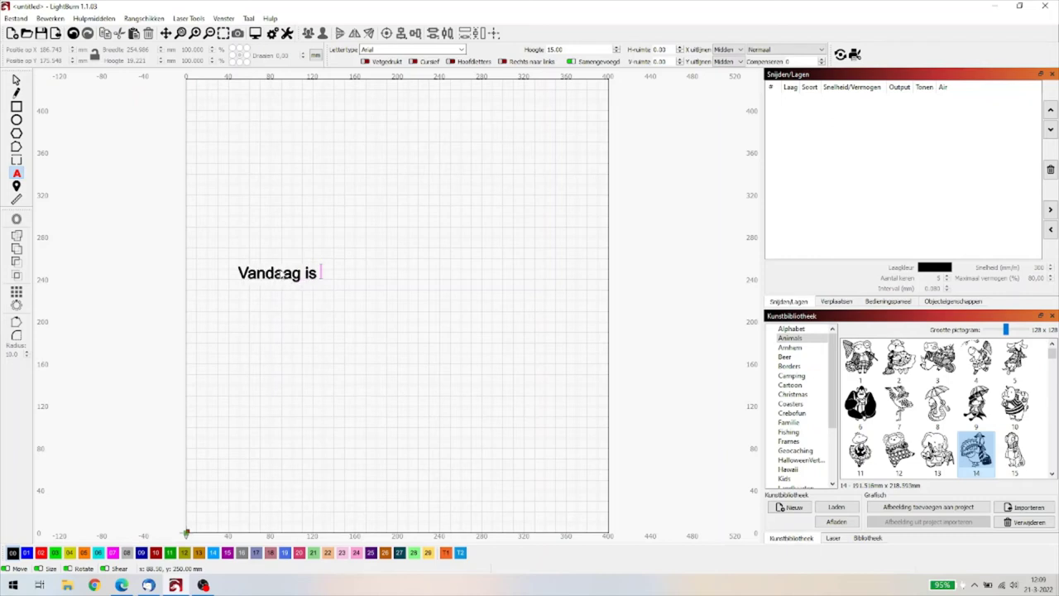
type(" het maandag")
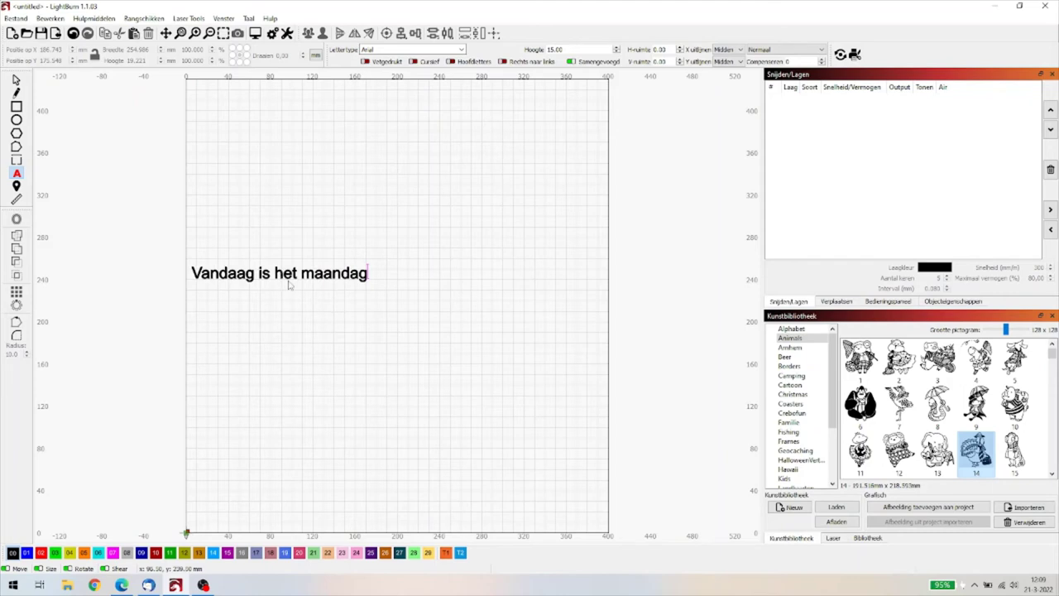
left_click(16, 79)
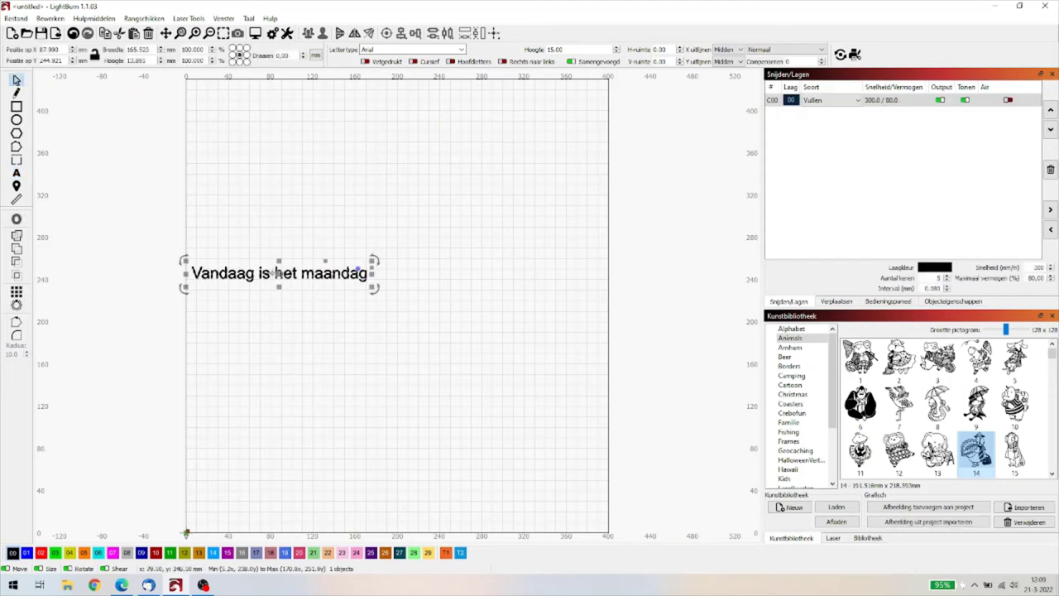
left_click_drag(278, 274, 392, 208)
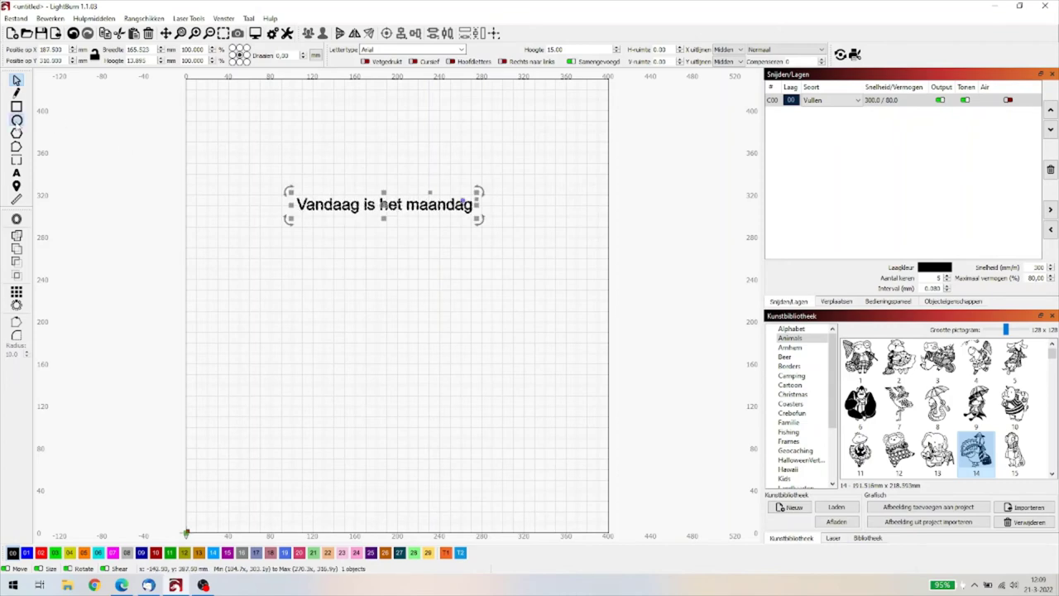
Draw an ellipse about 112 by 100 mm below the text and assign it to the blue layer 01 (Lijn)
key("e")
left_click_drag(350, 298, 470, 404)
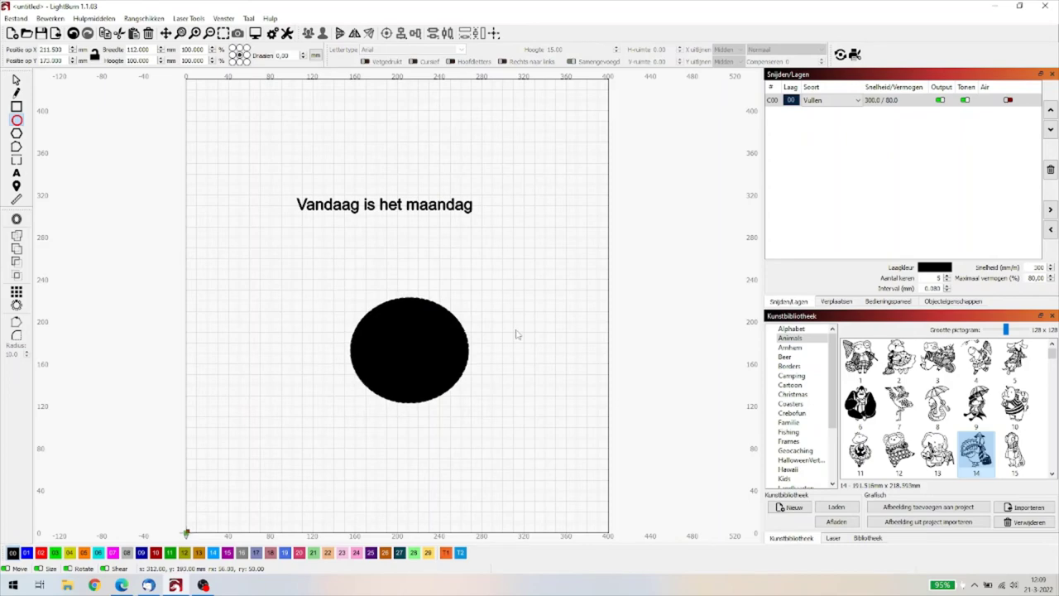
left_click(826, 102)
left_click(826, 103)
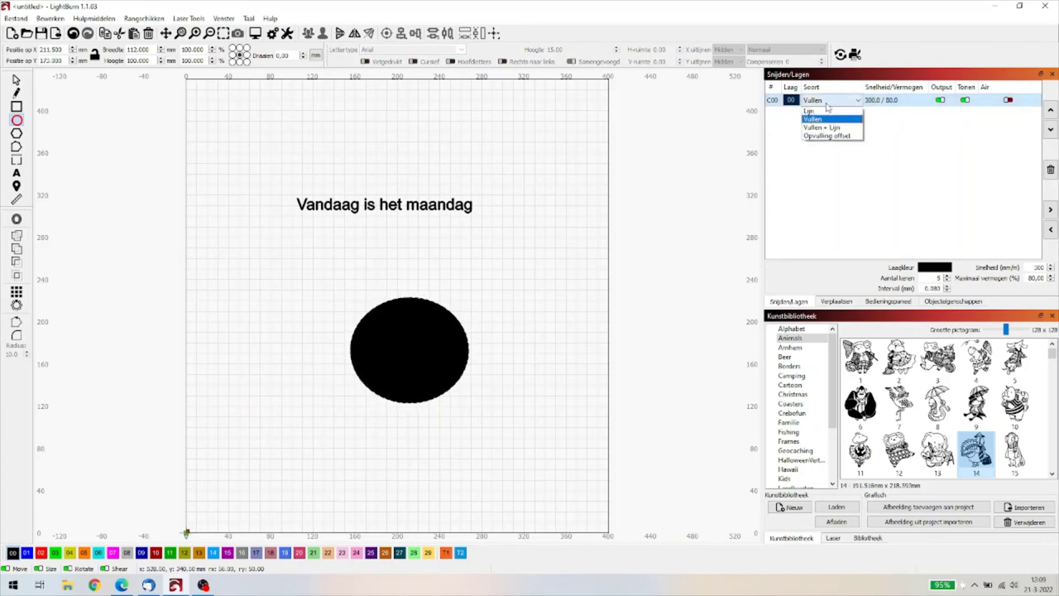
left_click(391, 377)
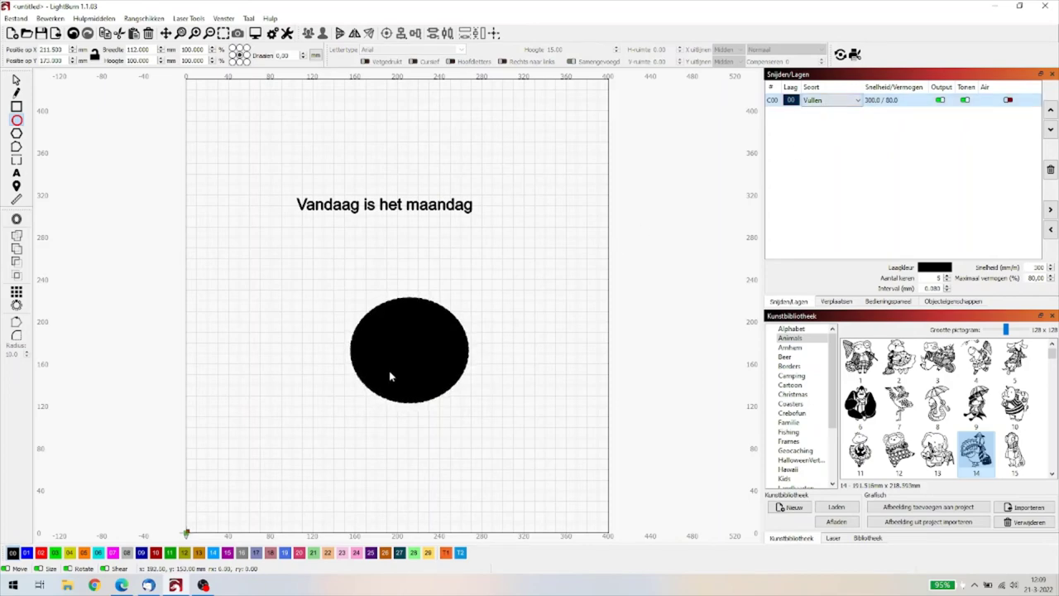
left_click(25, 554)
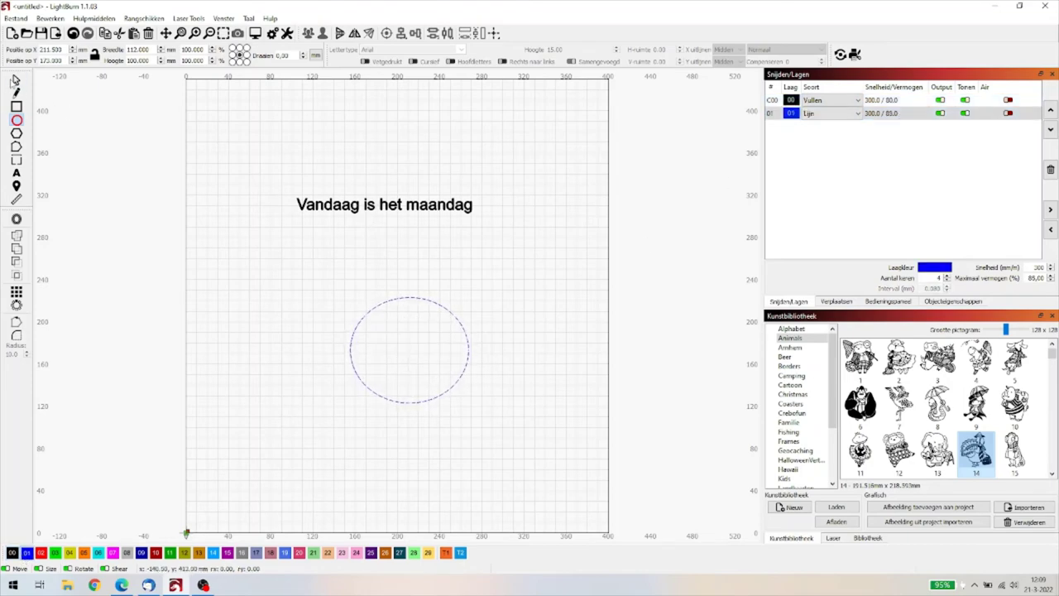
left_click(15, 80)
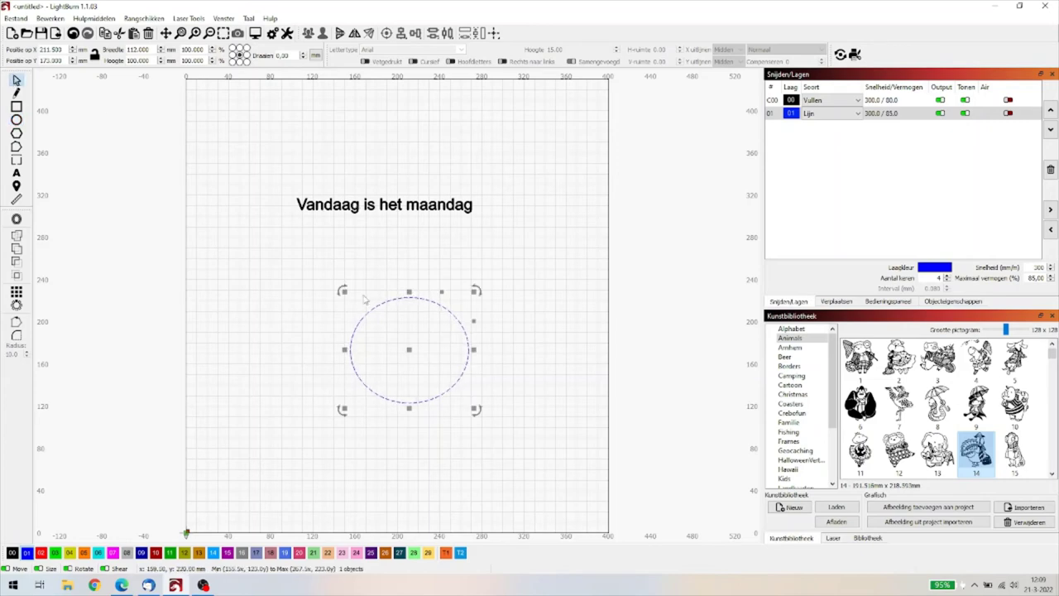
Move the text just above the ellipse and bend it into an arch about 161 mm wide and 44 mm high
left_click(384, 207)
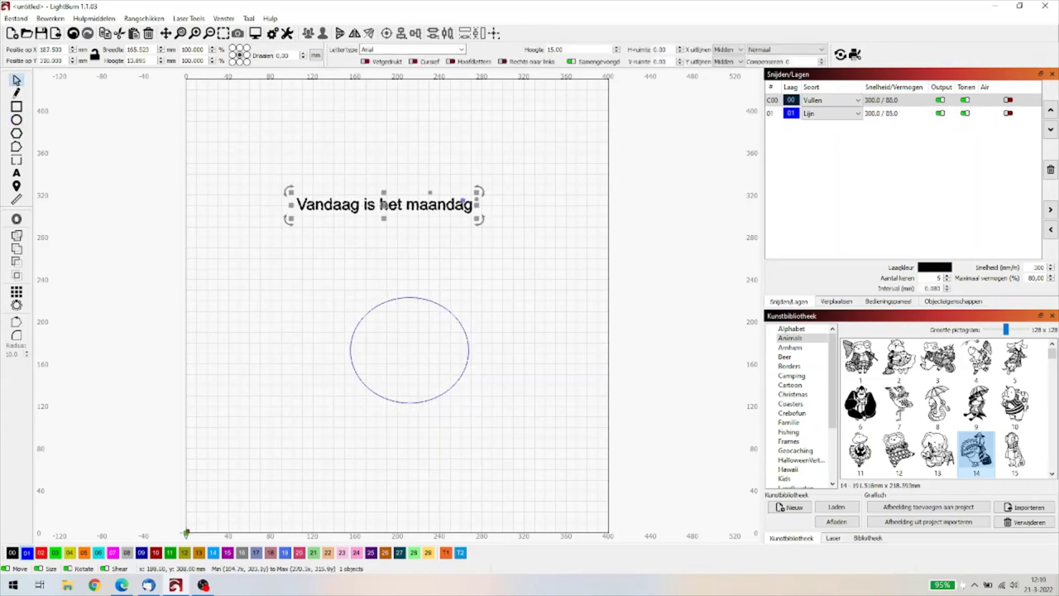
left_click_drag(384, 206, 406, 241)
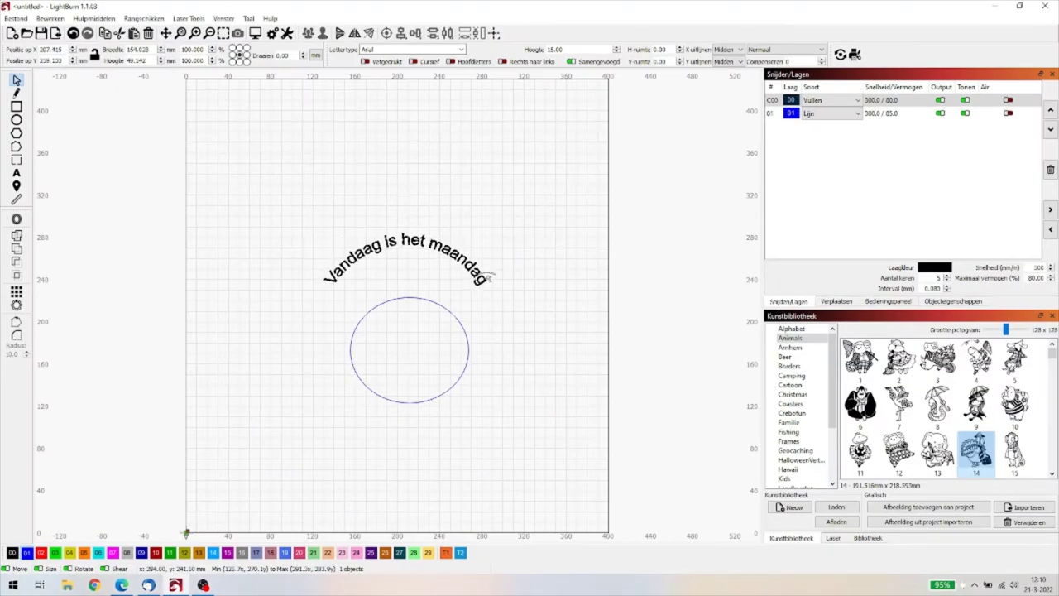
left_click(398, 263)
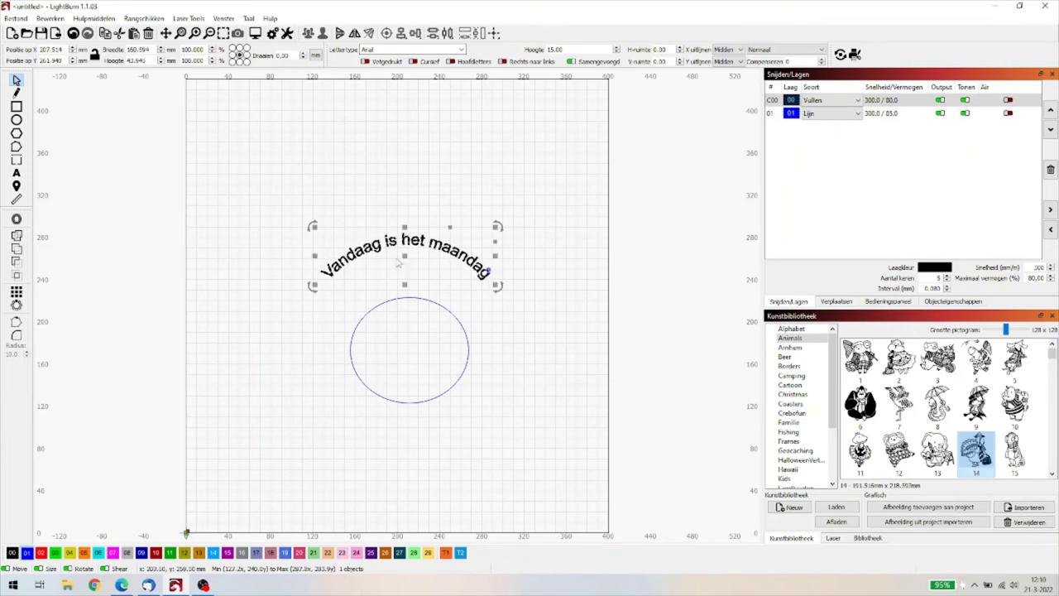
Lower the arched text onto the ellipse's upper edge and tighten its bend to about 143 mm wide
left_click_drag(405, 256, 408, 298)
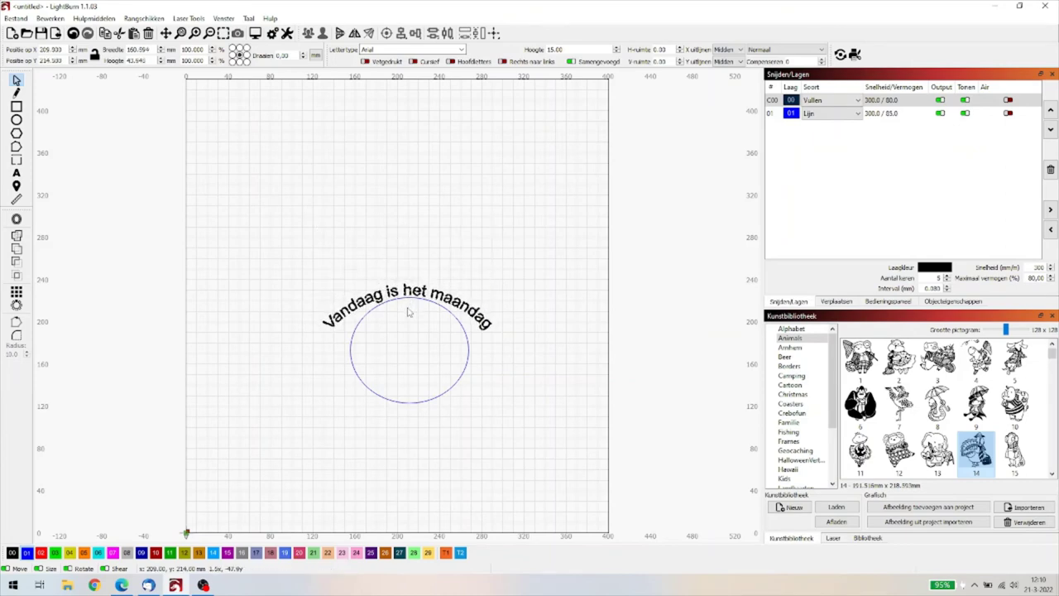
left_click_drag(408, 311, 408, 312)
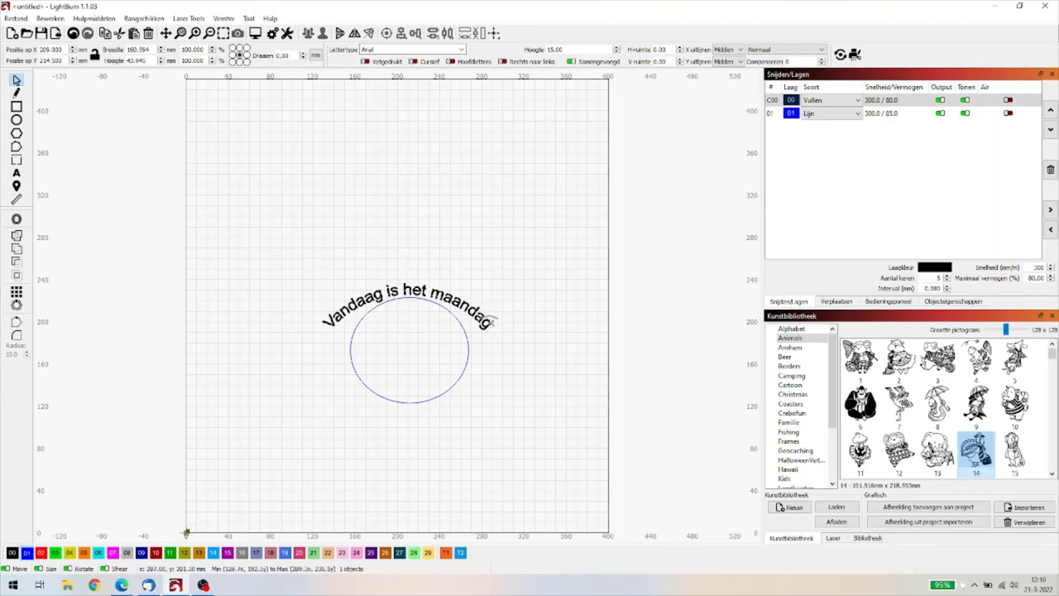
left_click_drag(491, 321, 484, 334)
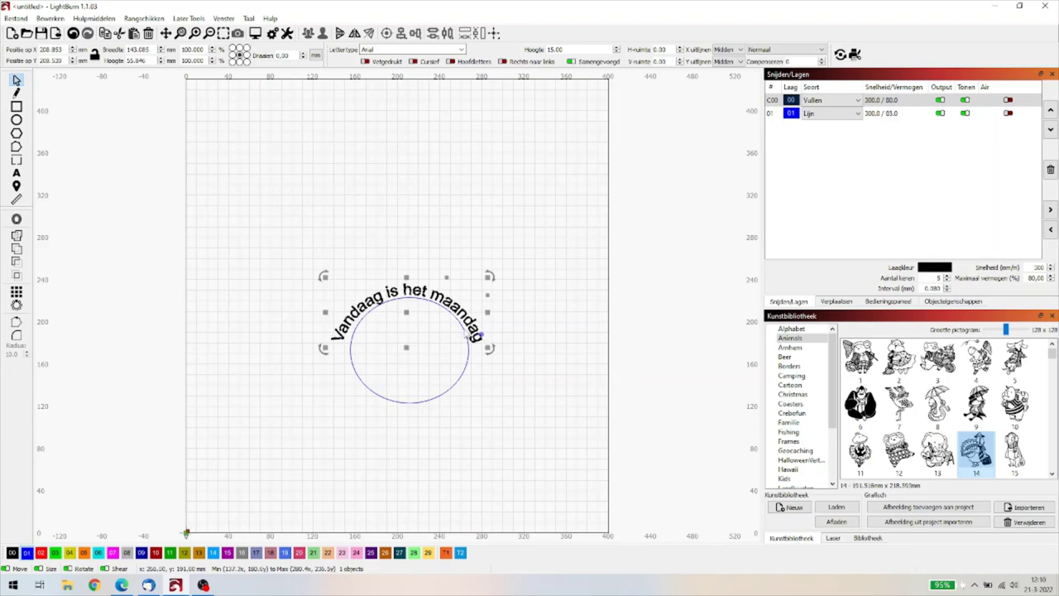
left_click_drag(409, 318, 409, 317)
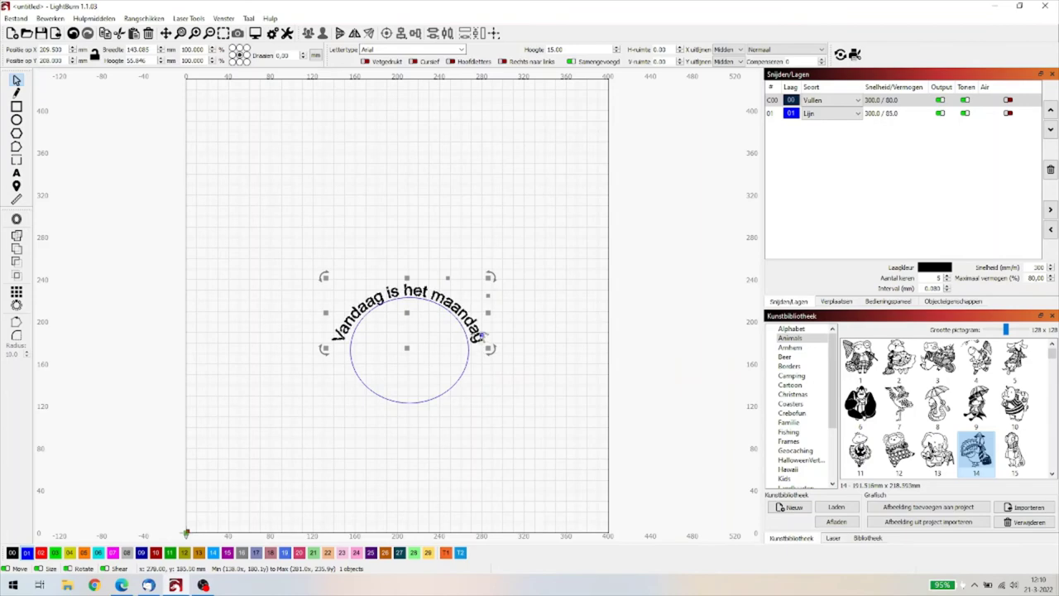
Tighten the text's bend to about 137 mm wide and align it on the ellipse at X 210.5, Y 207.5 mm
left_click(483, 338)
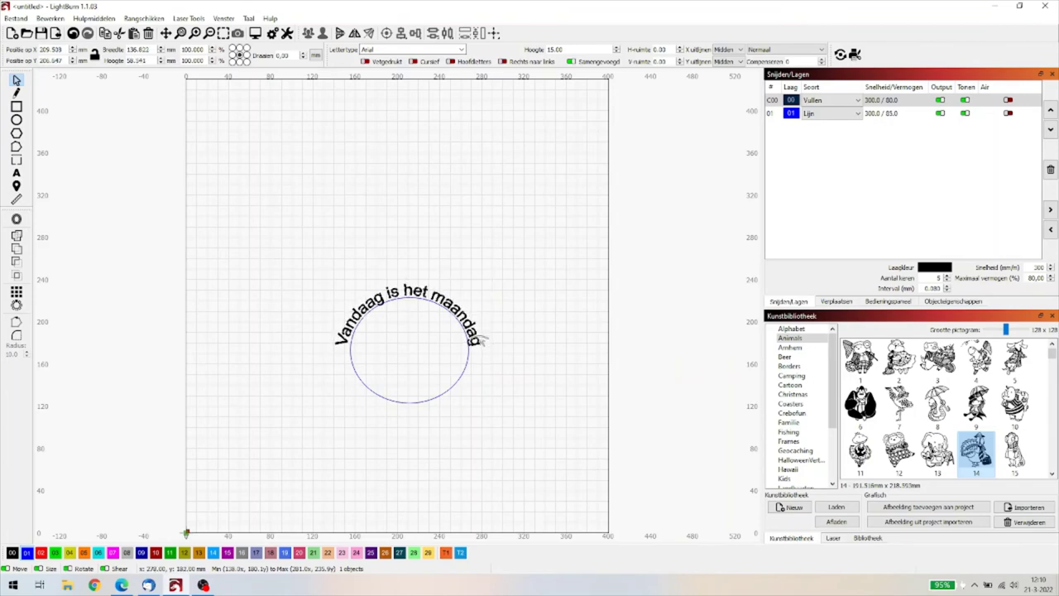
left_click(482, 338)
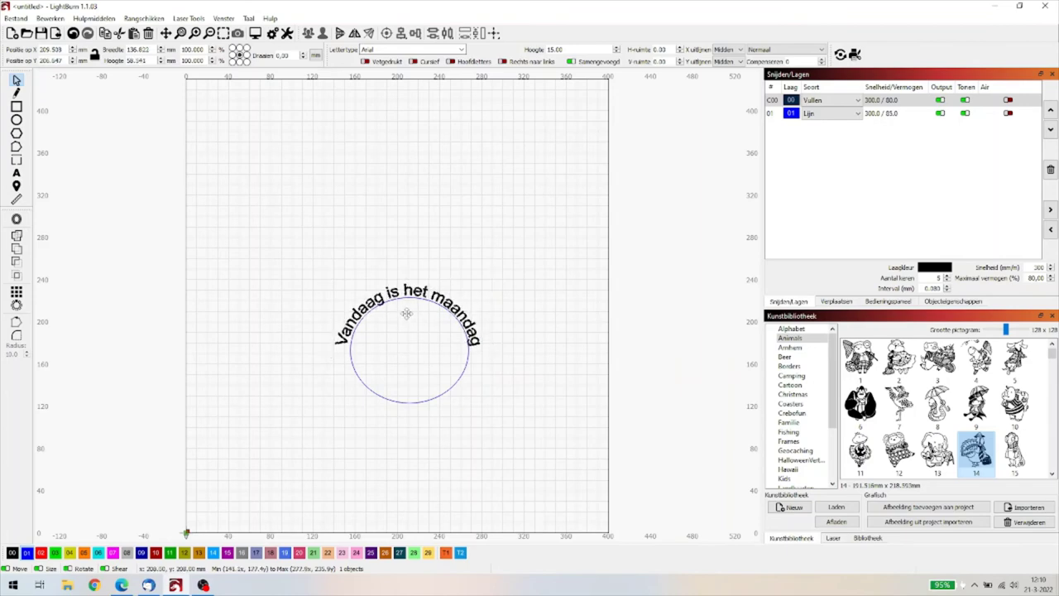
left_click_drag(407, 313, 409, 319)
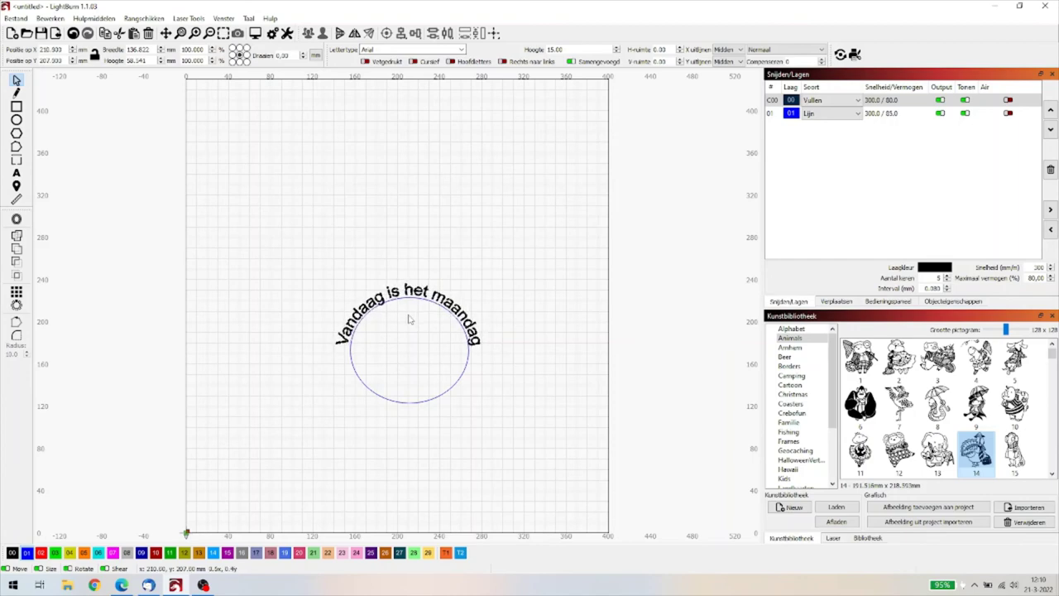
left_click_drag(411, 318, 409, 319)
left_click(562, 393)
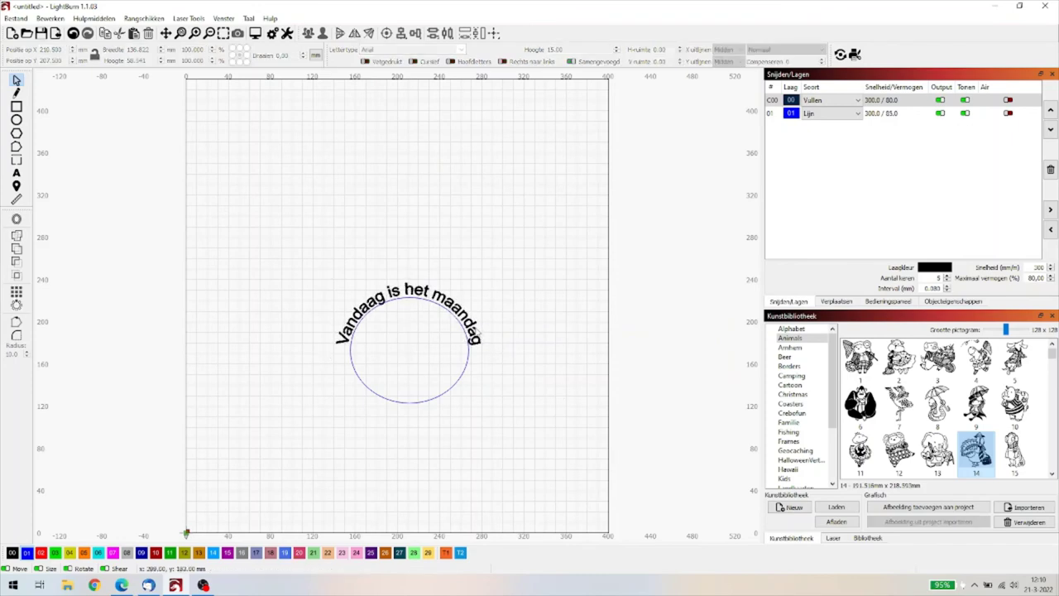
left_click(441, 300)
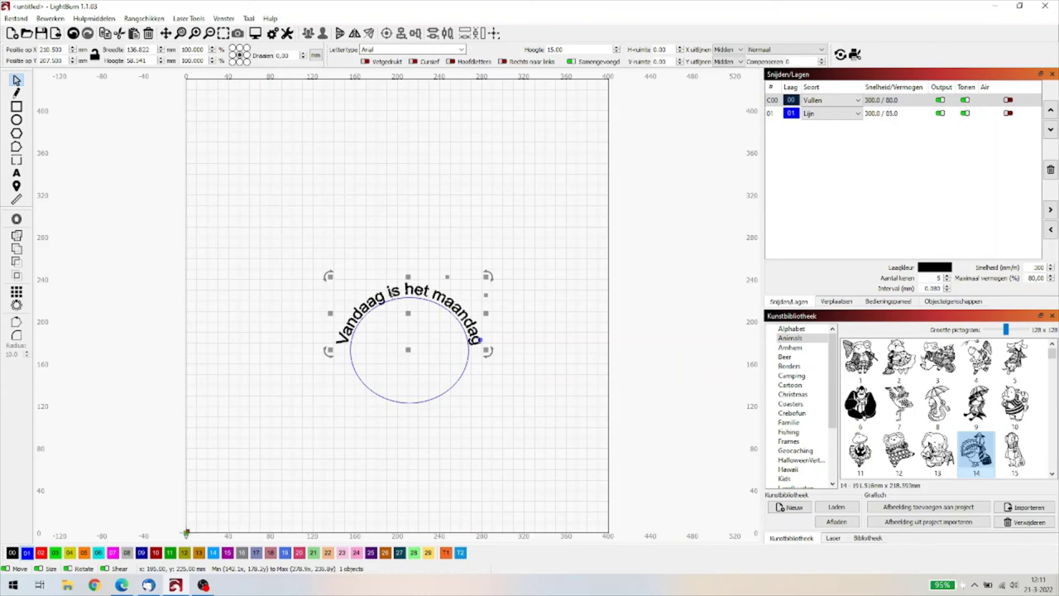
right_click(395, 300)
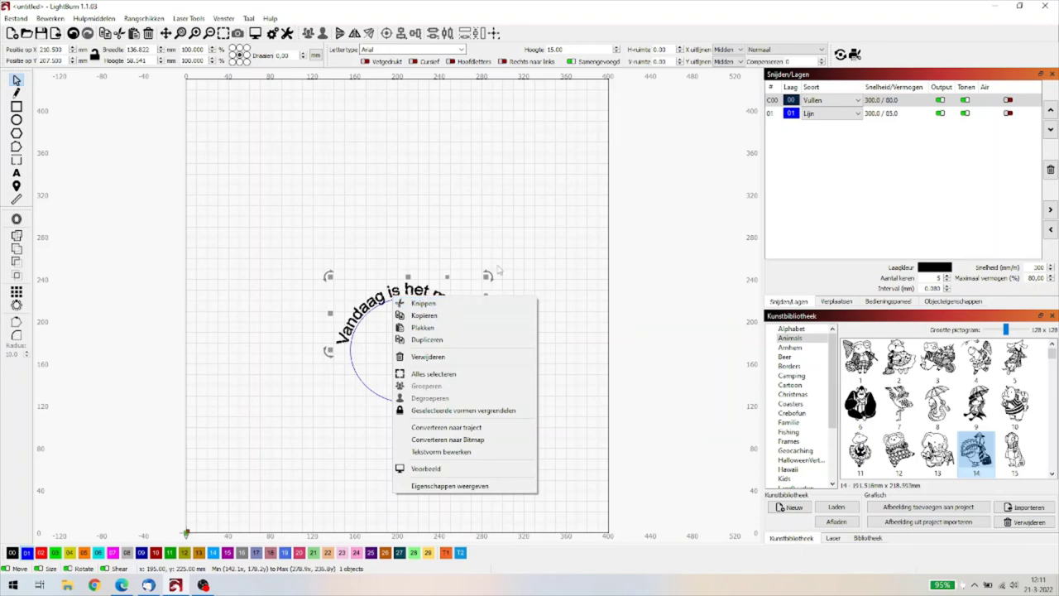
left_click(463, 281)
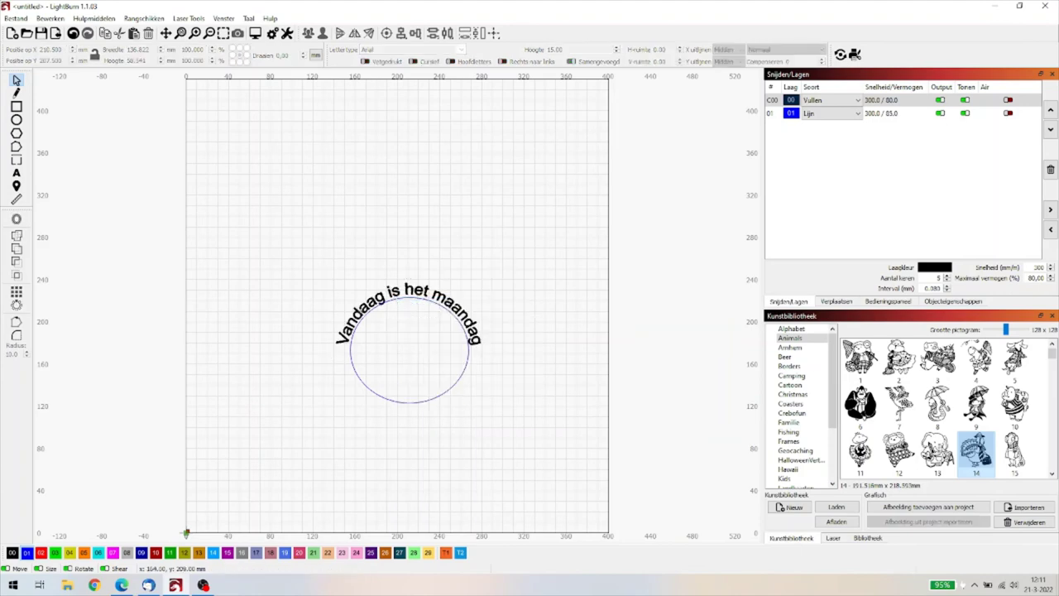
Readjust the bend of the arched text above the ellipse so the text is about 53 mm high
left_click(359, 312)
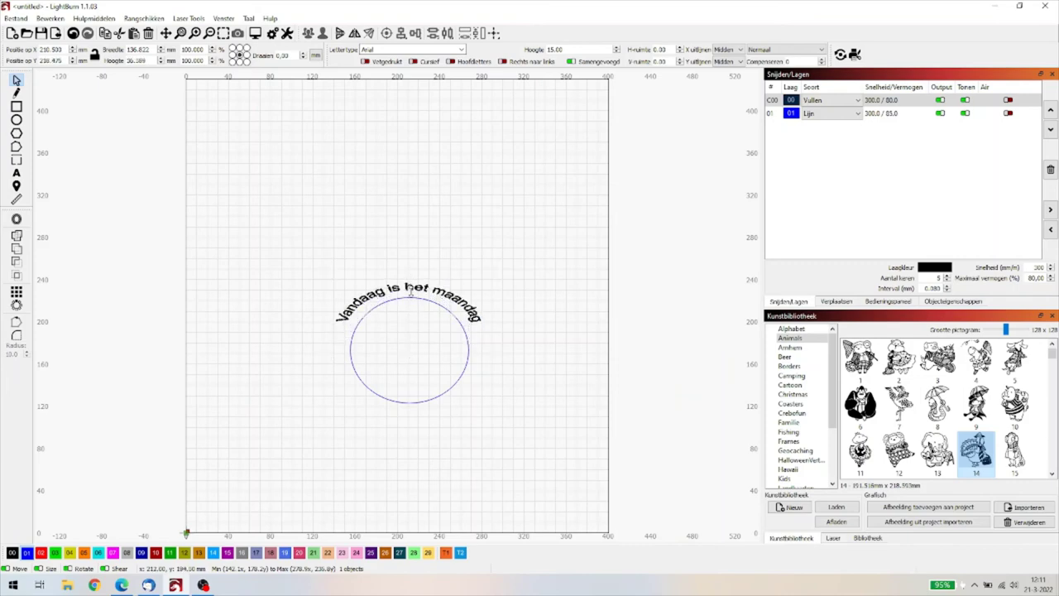
left_click_drag(412, 289, 401, 345)
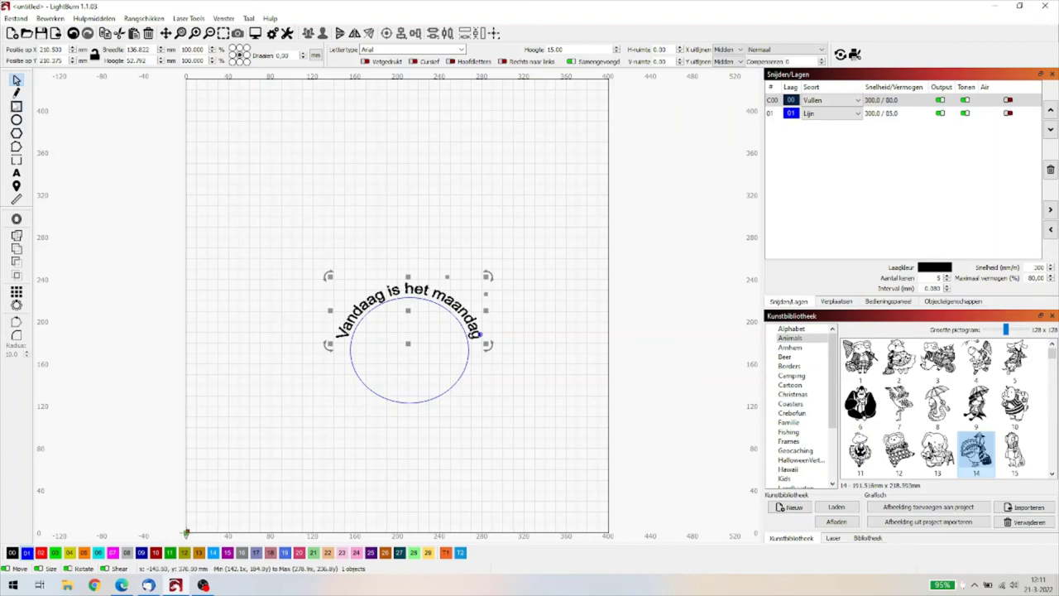
Draw an open, smoothly curved wavy line about 140 mm wide in the empty area above the arched text
left_click(17, 93)
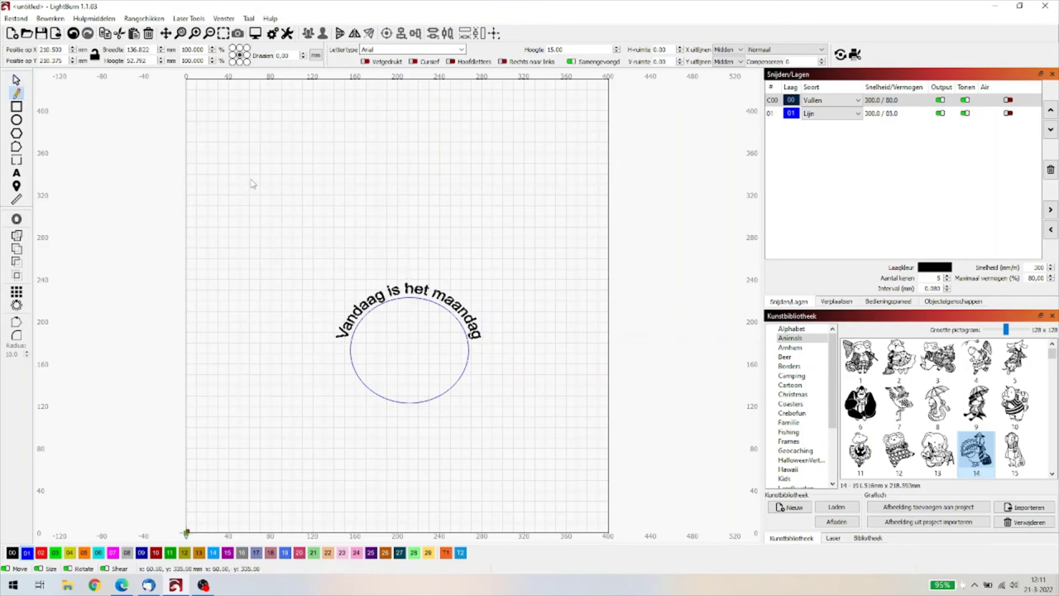
left_click_drag(254, 185, 321, 222)
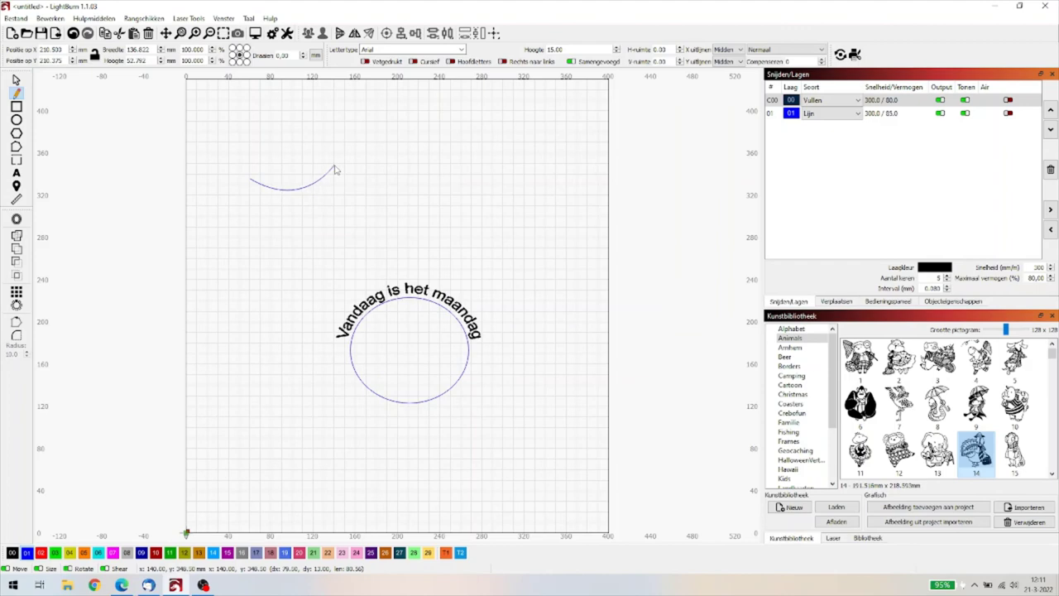
left_click_drag(335, 169, 384, 197)
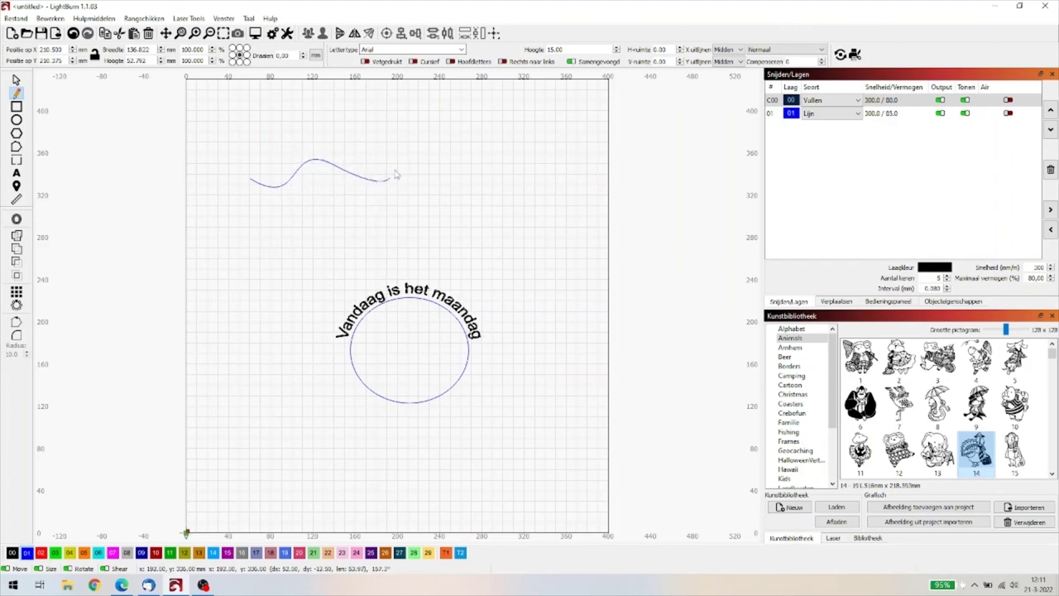
left_click(397, 158)
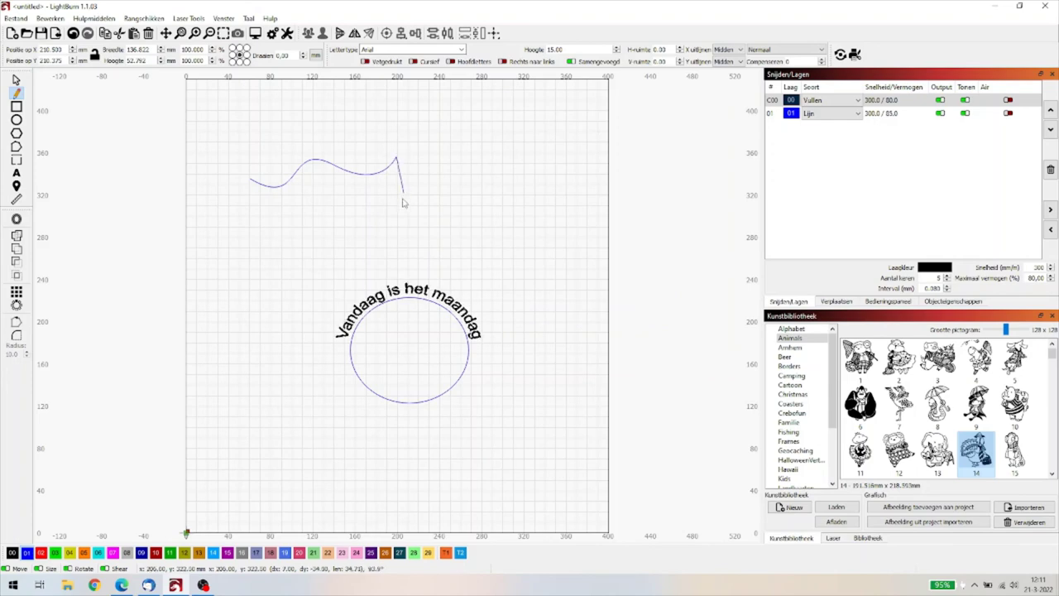
key("Escape")
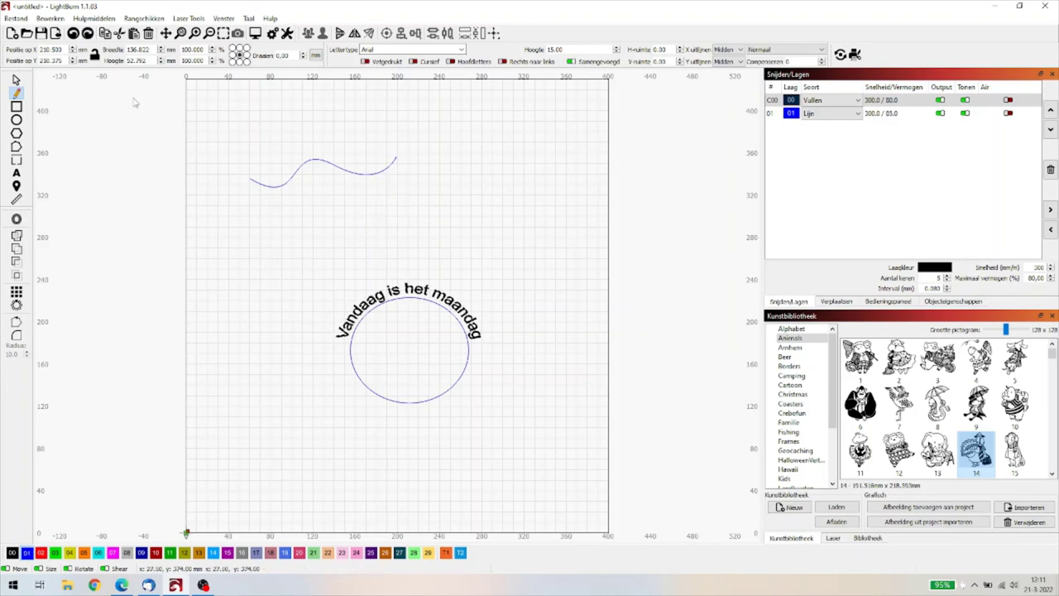
left_click(15, 80)
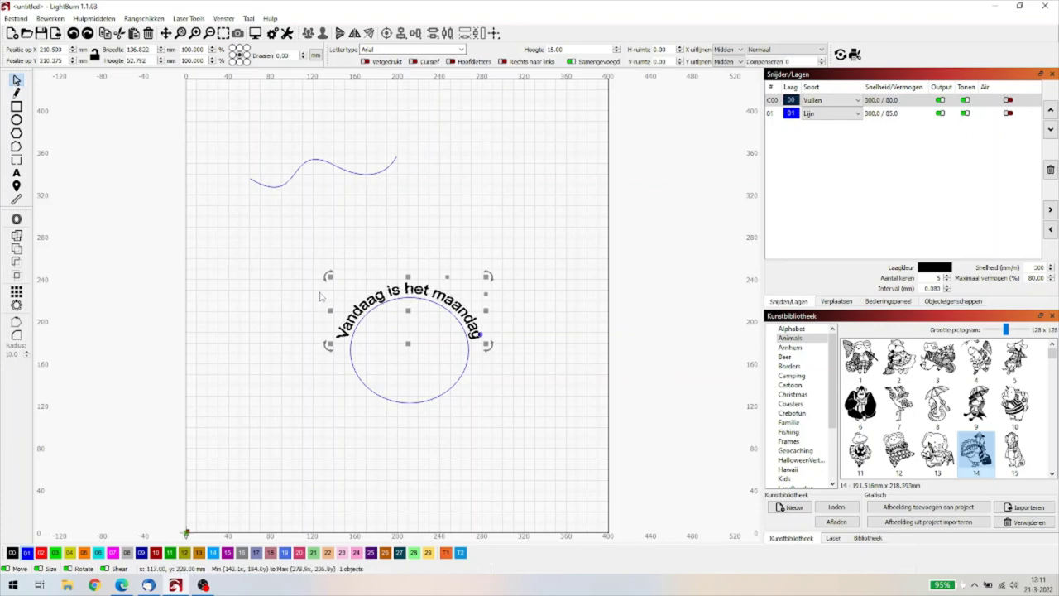
Add the text "vandaag is het dinsdag" between the wavy line and the arched text
left_click(16, 172)
left_click(366, 229)
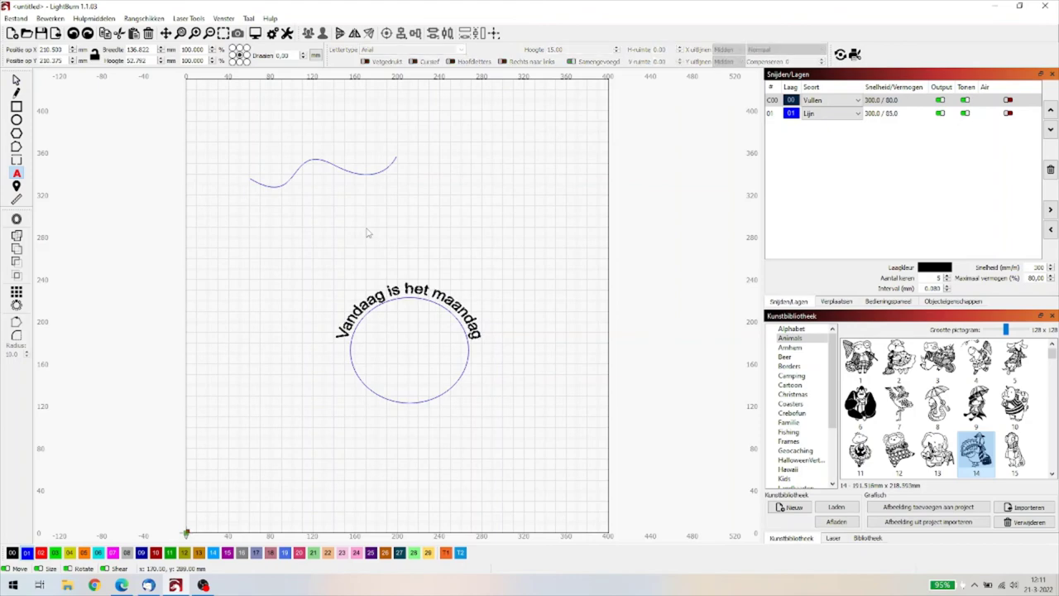
type("vandaag")
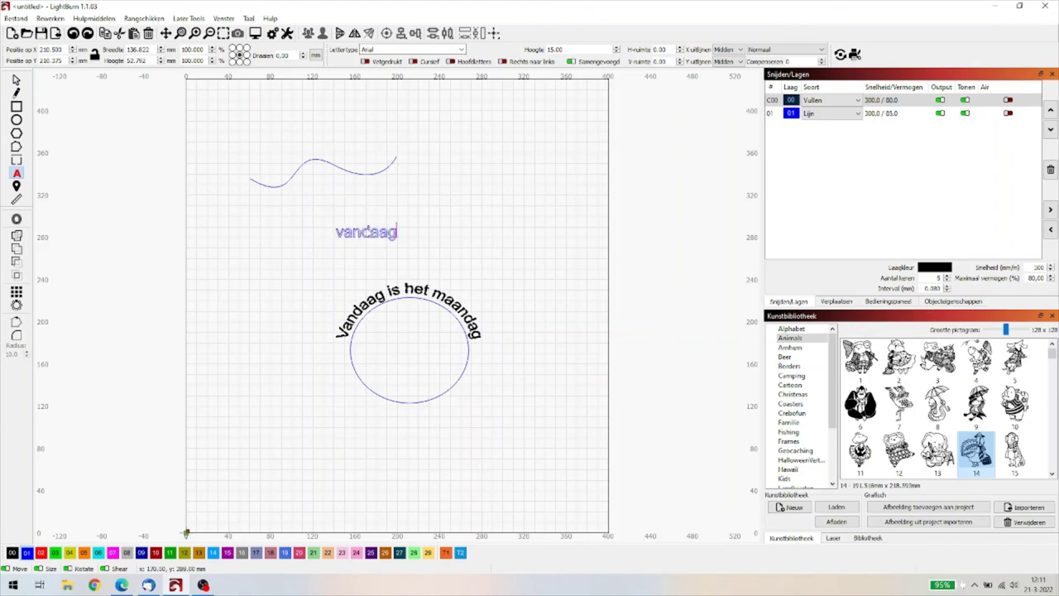
type(" is het dinsdag")
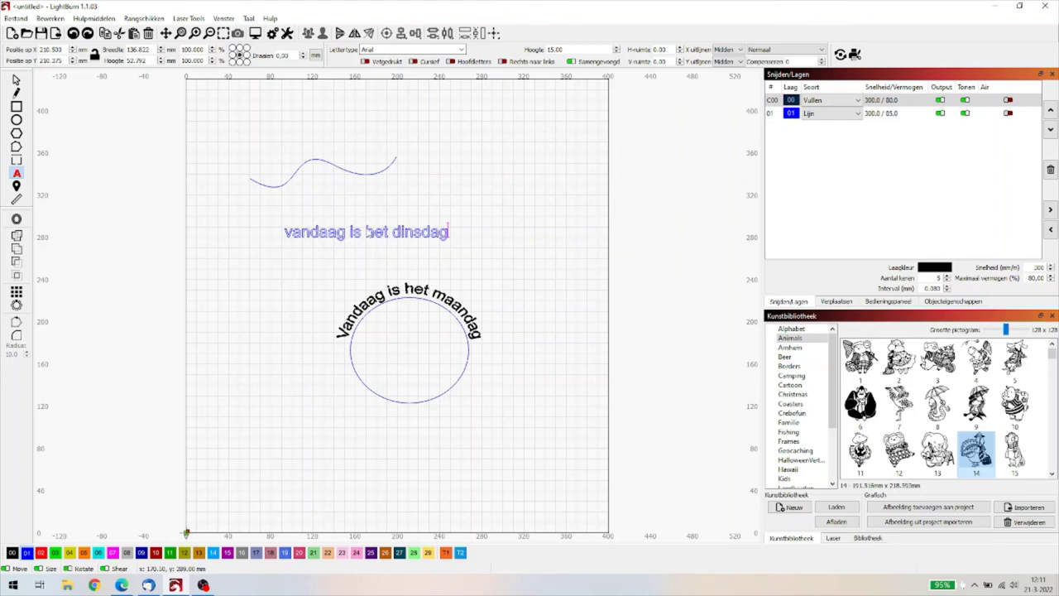
key("Escape")
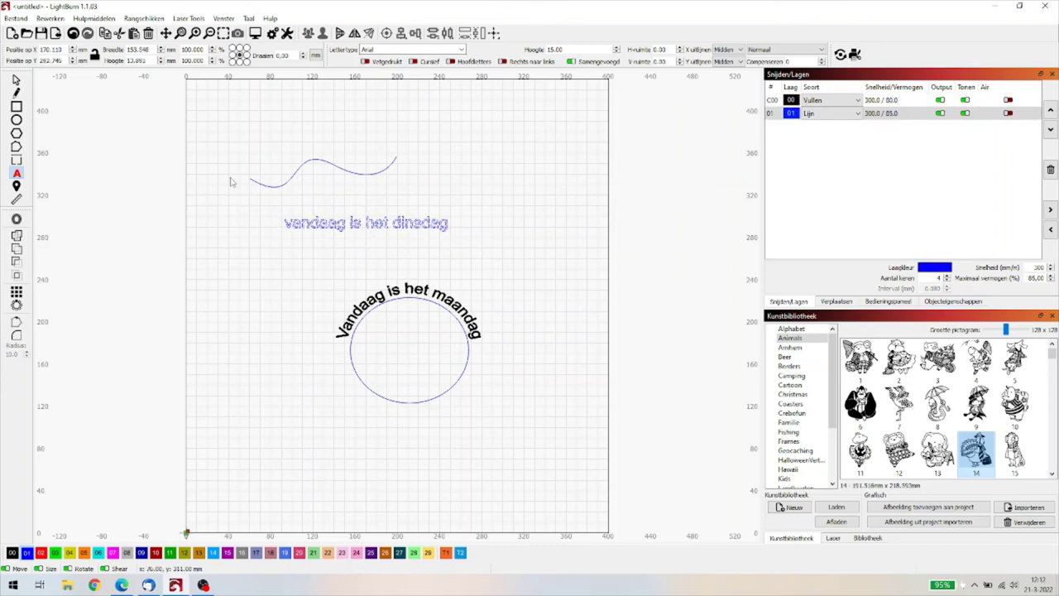
left_click(212, 151)
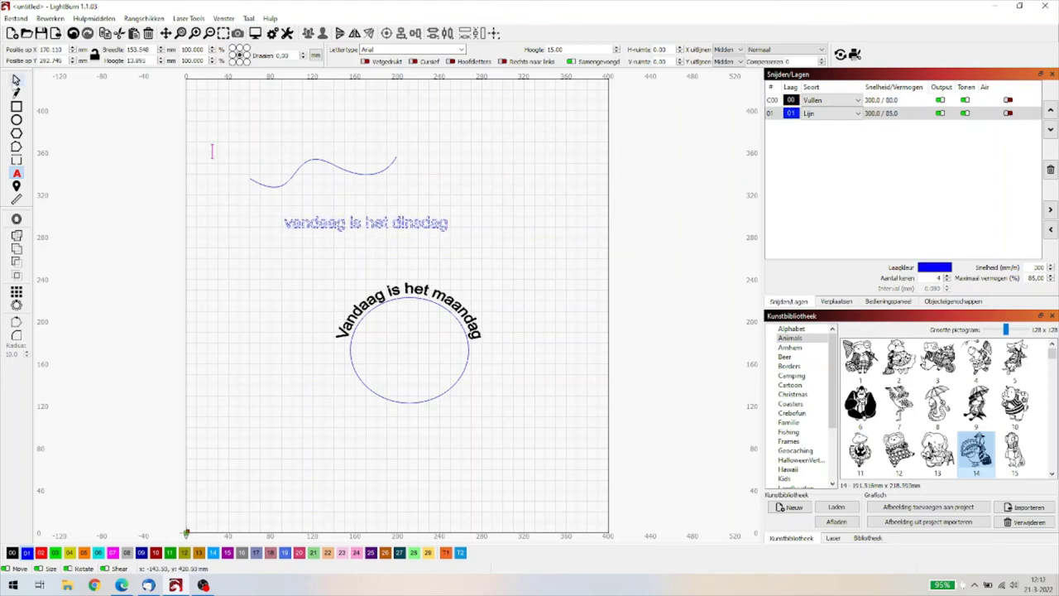
Apply the wavy line as a path to the text "vandaag is het dinsdag" and deselect the result
left_click(16, 80)
left_click_drag(270, 134, 503, 253)
right_click(379, 226)
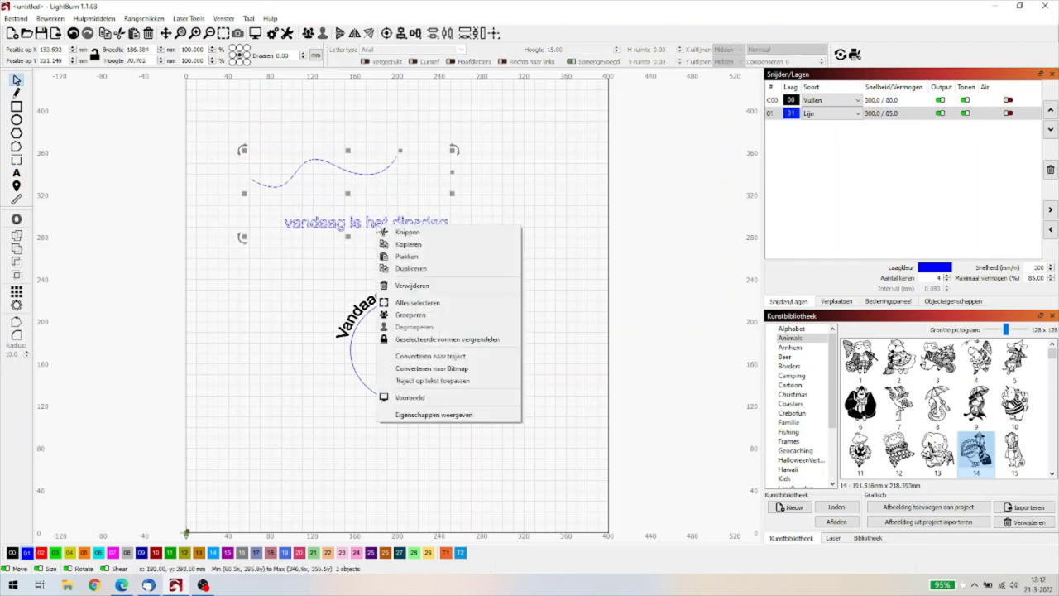
left_click(432, 384)
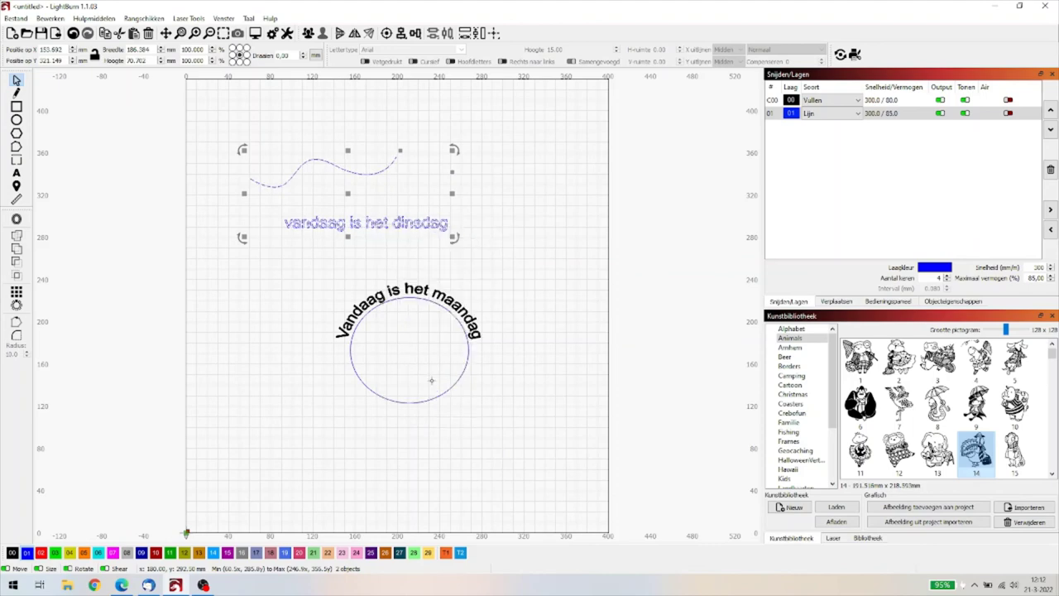
left_click(504, 262)
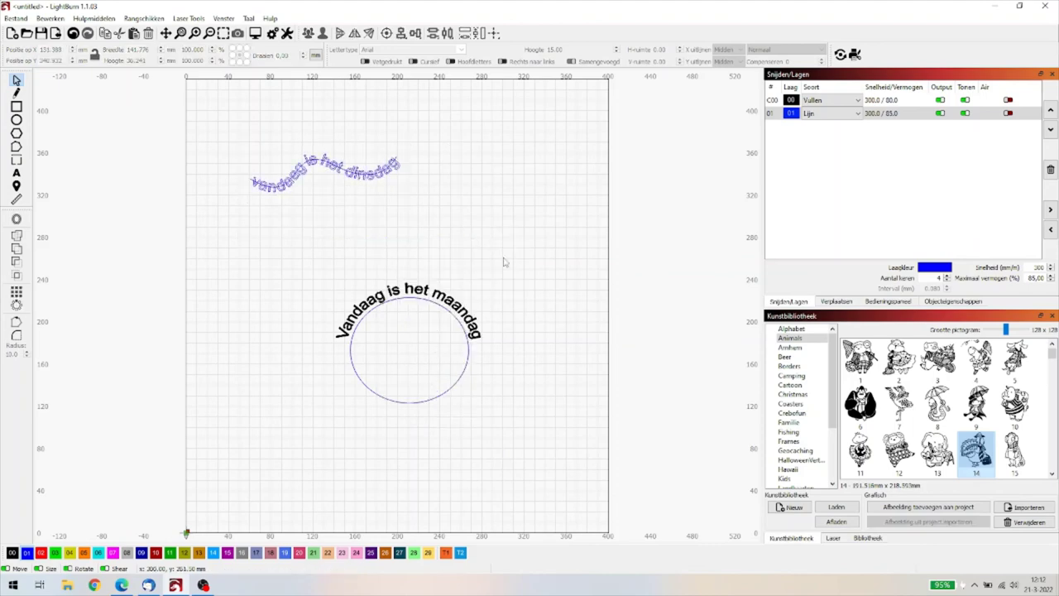